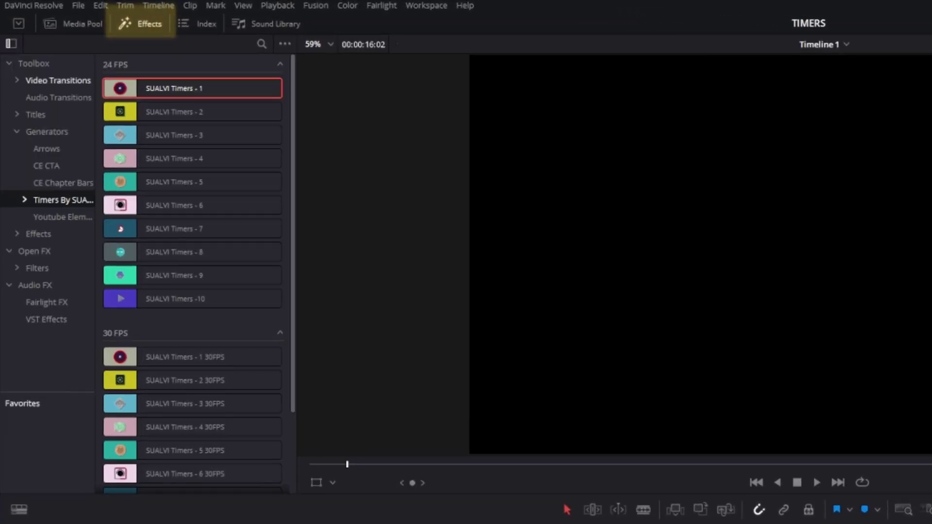
# - Add a Text+ title at the start of the Video 1 track
pyautogui.click(35, 115)
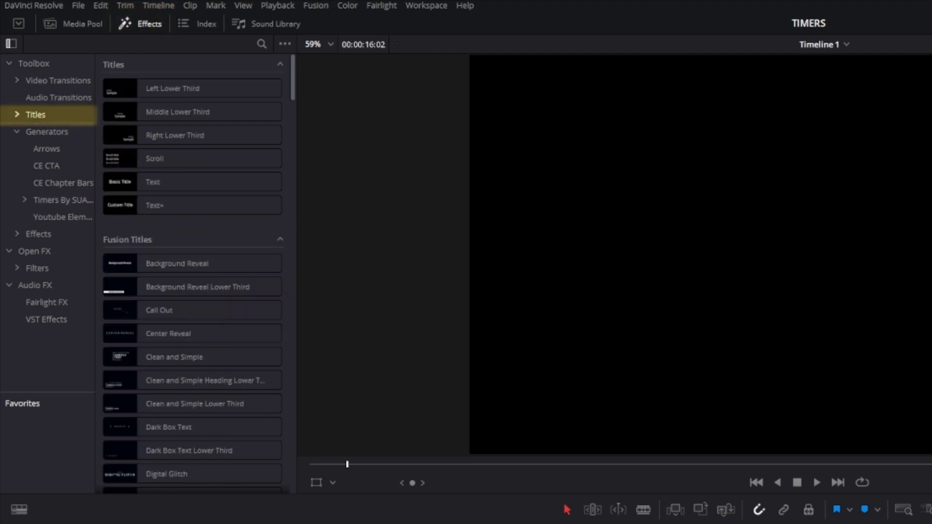
pyautogui.click(192, 205)
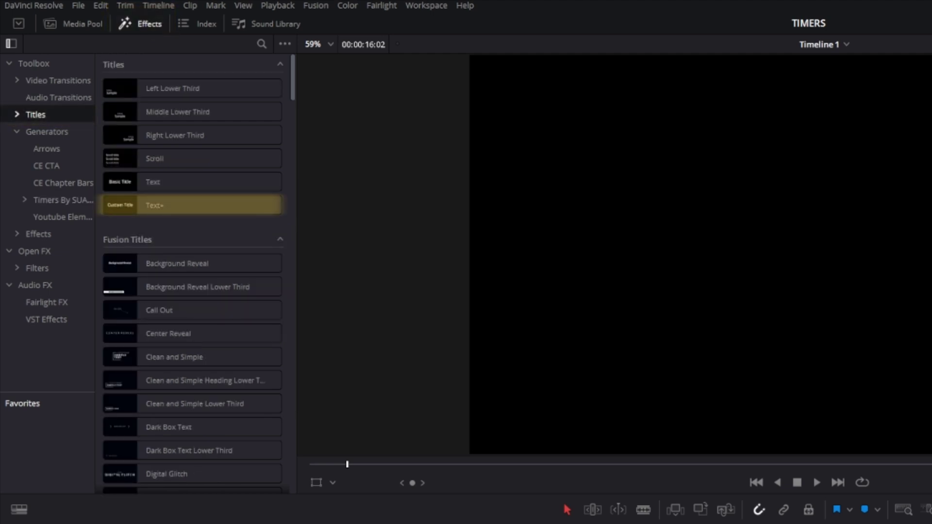
pyautogui.moveTo(161, 206); pyautogui.dragTo(96, 396)
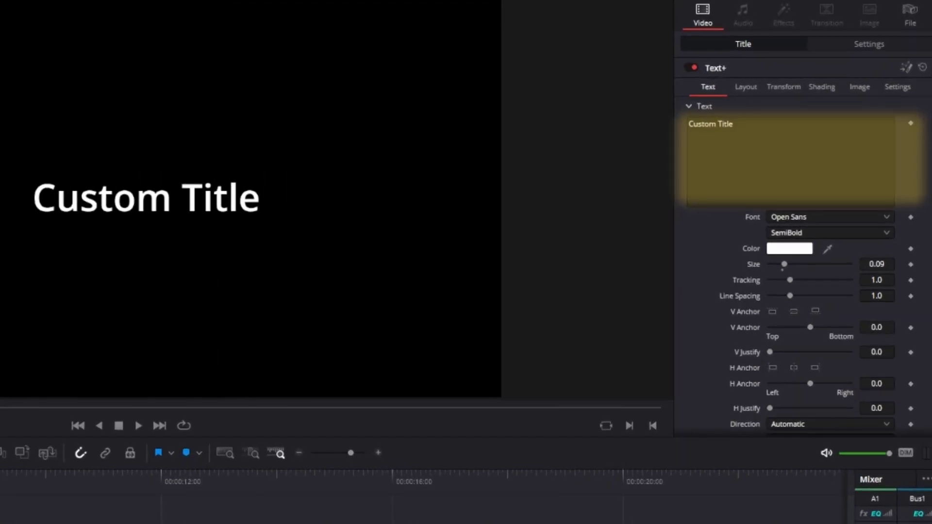
# - Apply the TimeCode modifier to the Text+ title's text
pyautogui.rightClick(753, 123)
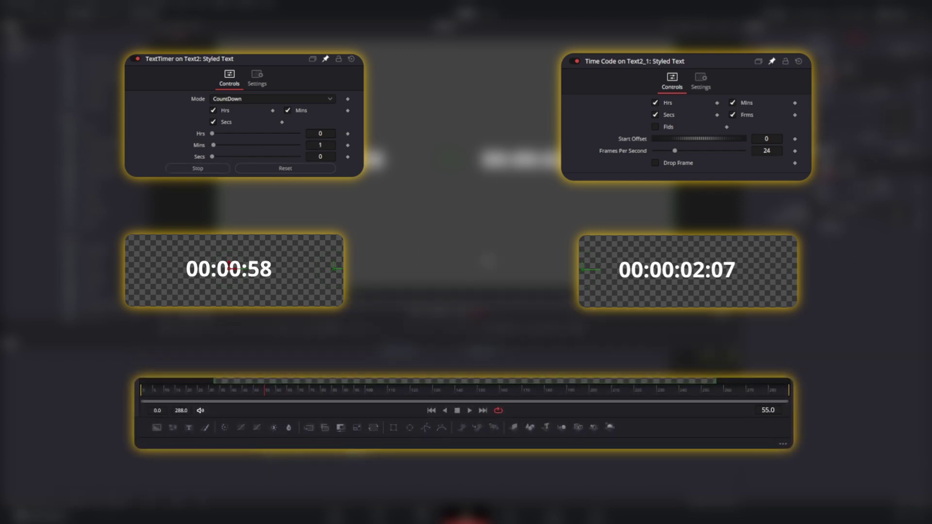
pyautogui.click(282, 393)
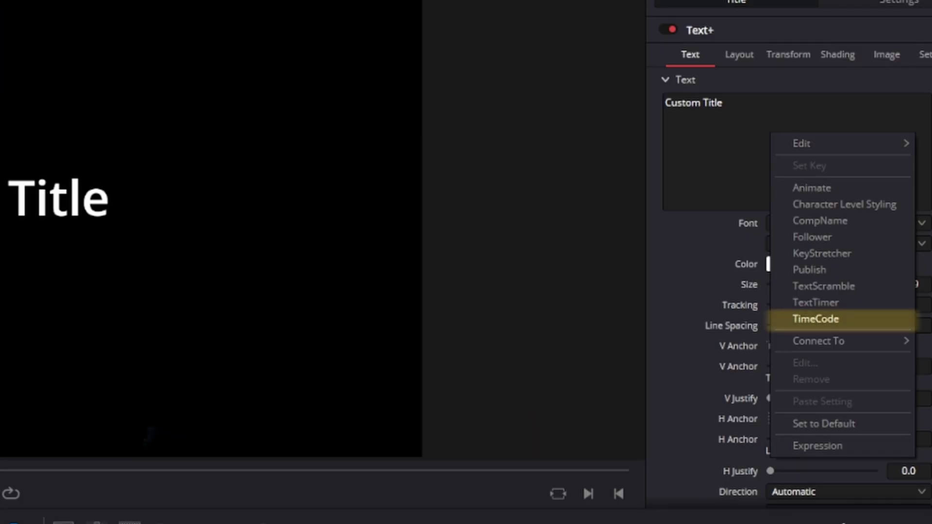
pyautogui.click(816, 319)
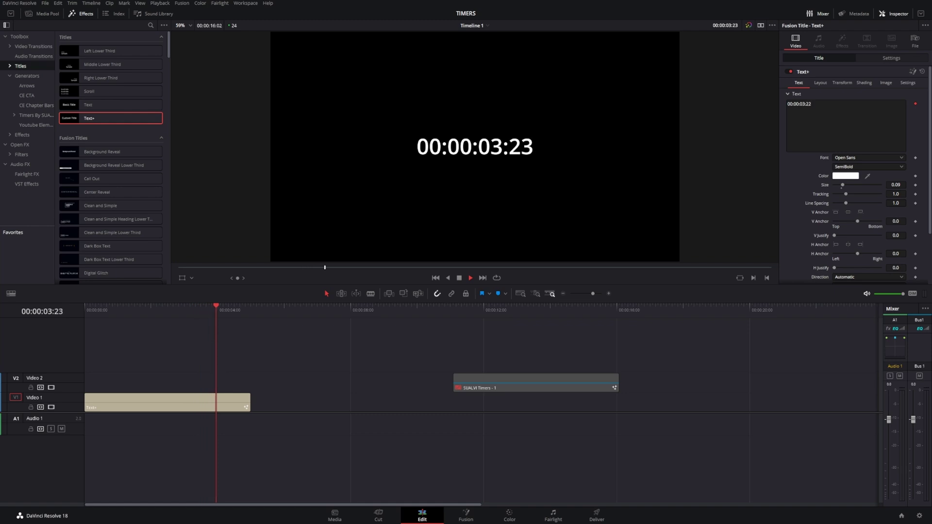
# - Set the title's Write On range to start at 0.201 and end at 0.712 so only part of the timecode shows
pyautogui.scroll(-3, 475, 147)
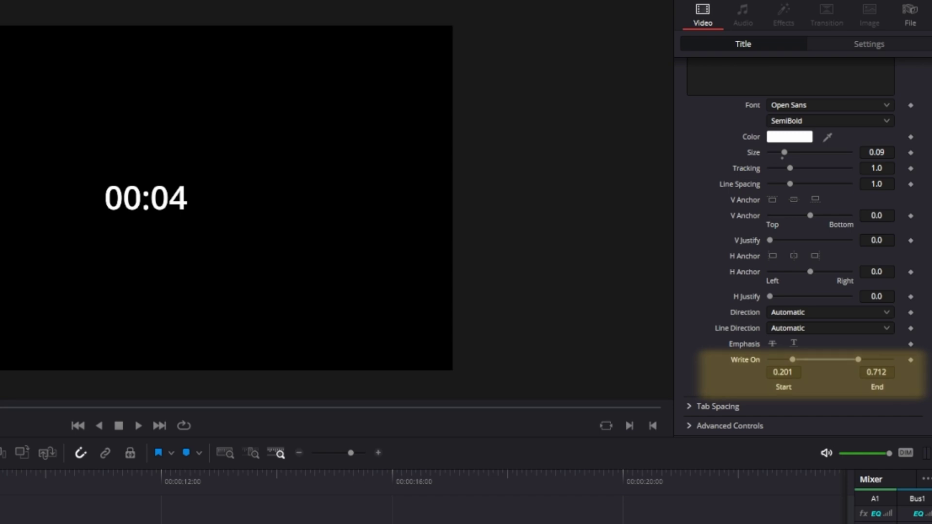
pyautogui.moveTo(116, 343); pyautogui.dragTo(78, 343)
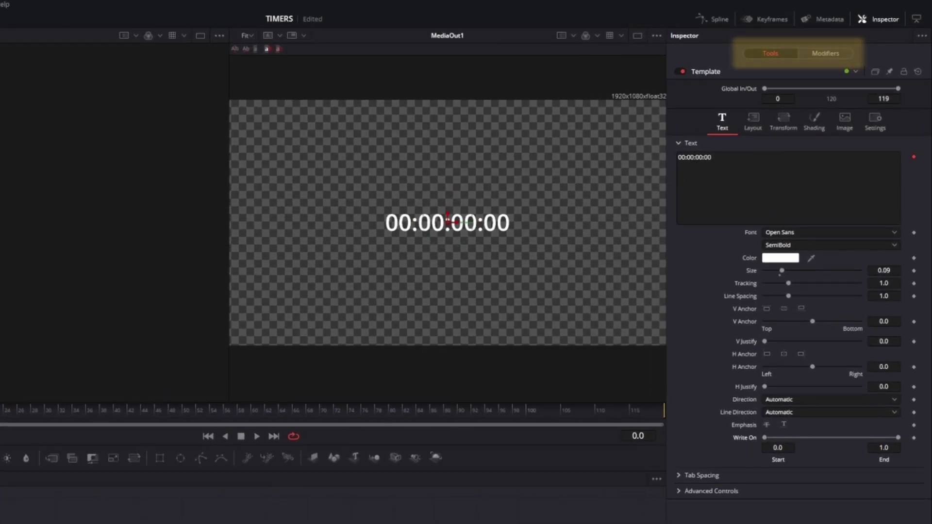
# - Switch off the Secs and Frms components in the title's Time Code modifier on the Fusion page
pyautogui.click(825, 54)
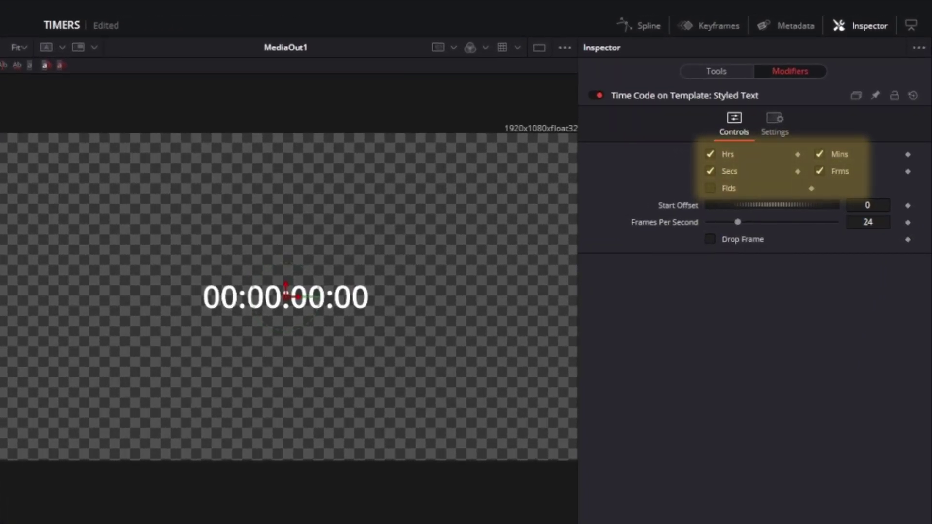
pyautogui.click(710, 171)
pyautogui.click(820, 171)
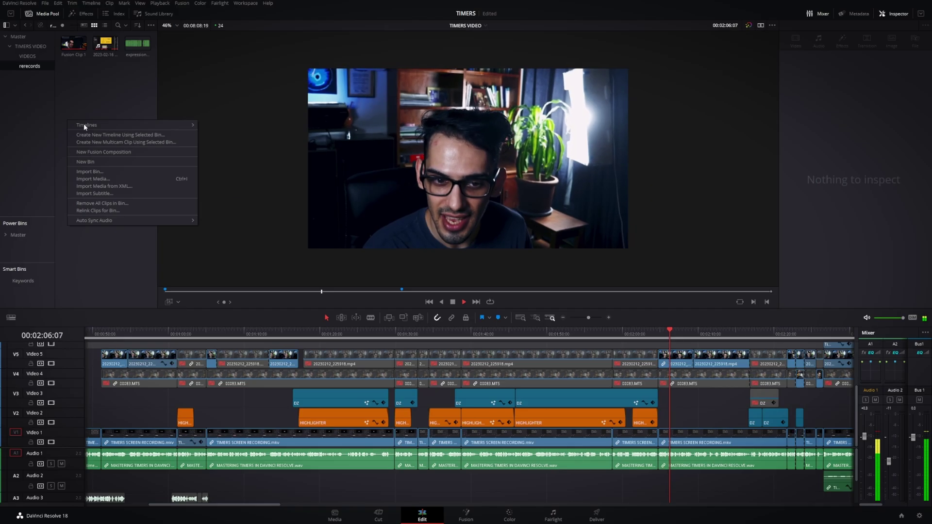
# - Create an empty timeline named Timeline 3 with its own frame rate instead of the project settings
pyautogui.moveTo(89, 128)
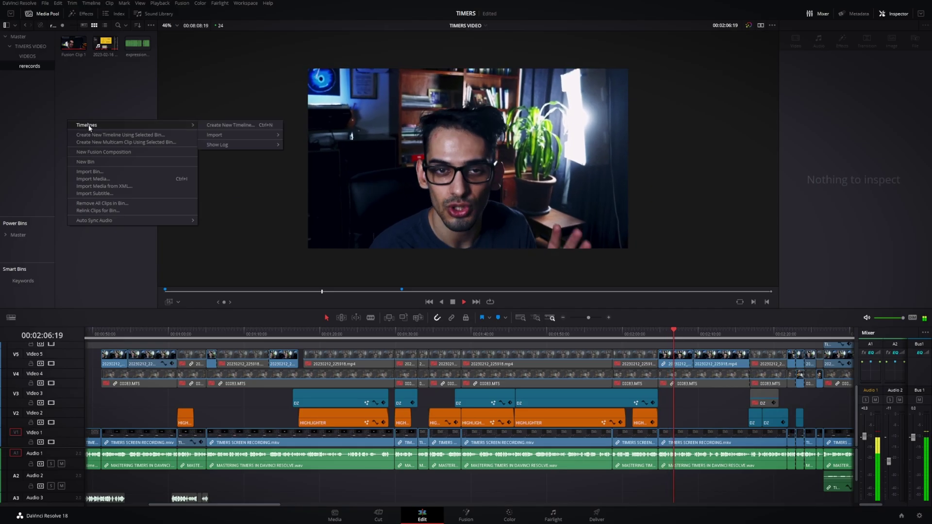
pyautogui.click(226, 125)
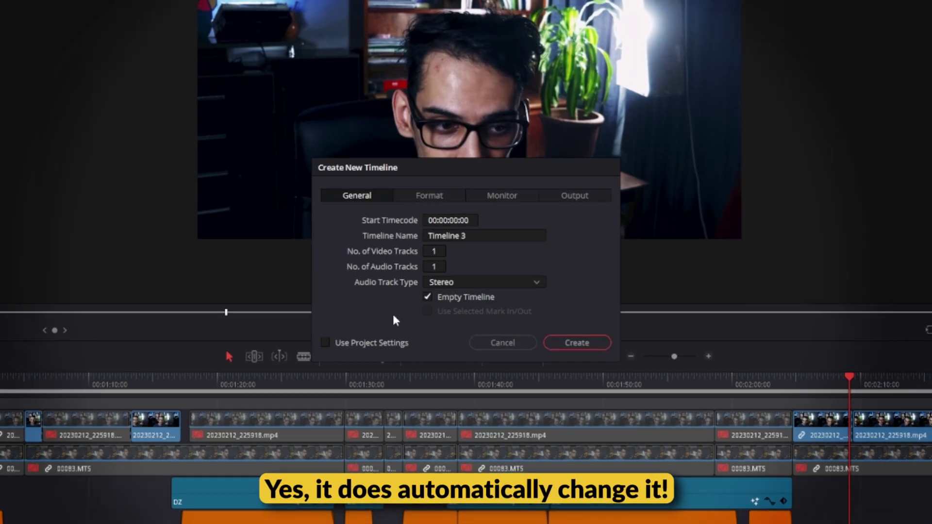
pyautogui.click(444, 222)
pyautogui.click(446, 311)
pyautogui.click(440, 404)
pyautogui.click(576, 380)
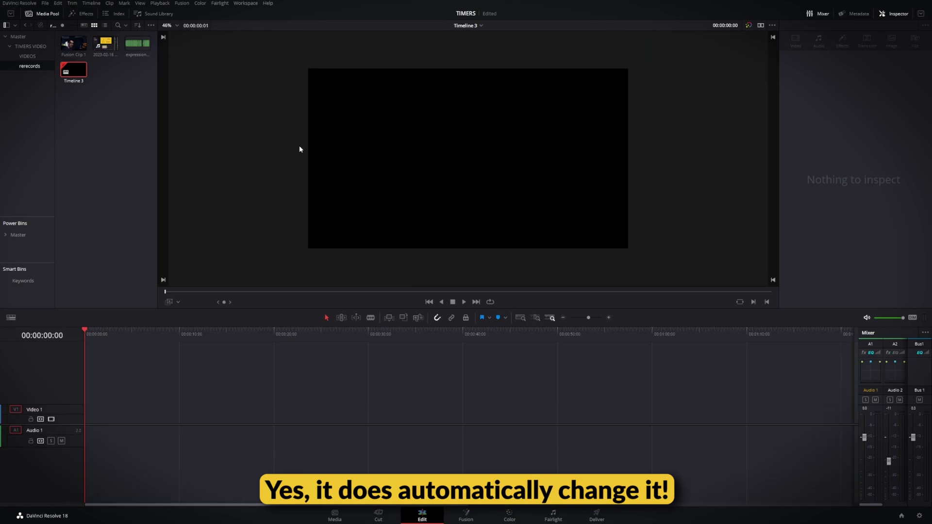
# - Add a Text+ title at the start of Timeline 3
pyautogui.click(76, 14)
pyautogui.click(16, 88)
pyautogui.moveTo(104, 136); pyautogui.dragTo(92, 409)
# - Apply the TimeCode modifier to the Timeline 3 title's text and display the modifier's settings in Fusion
pyautogui.rightClick(823, 131)
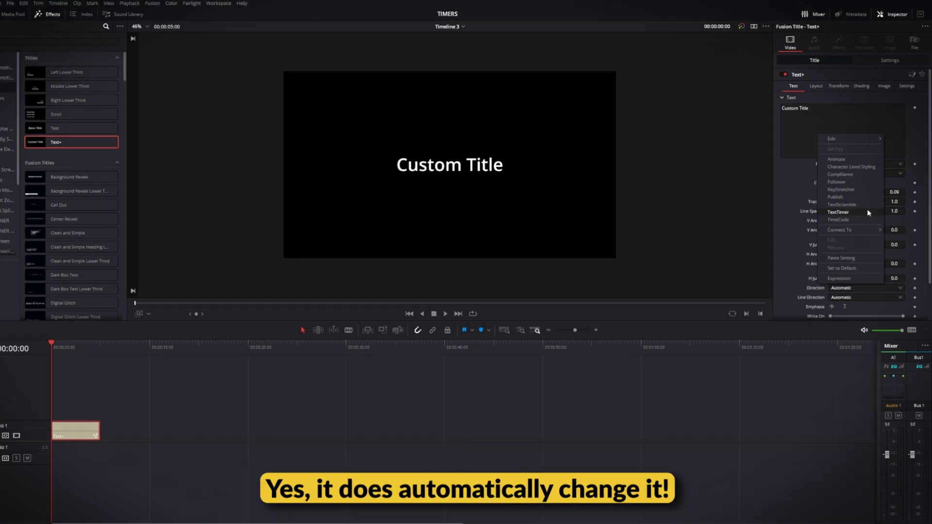
pyautogui.click(864, 220)
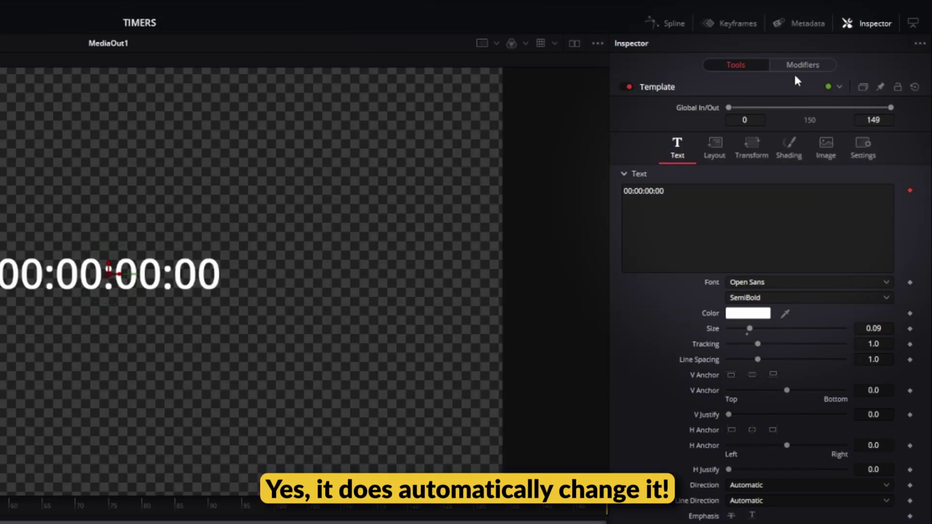
pyautogui.click(801, 65)
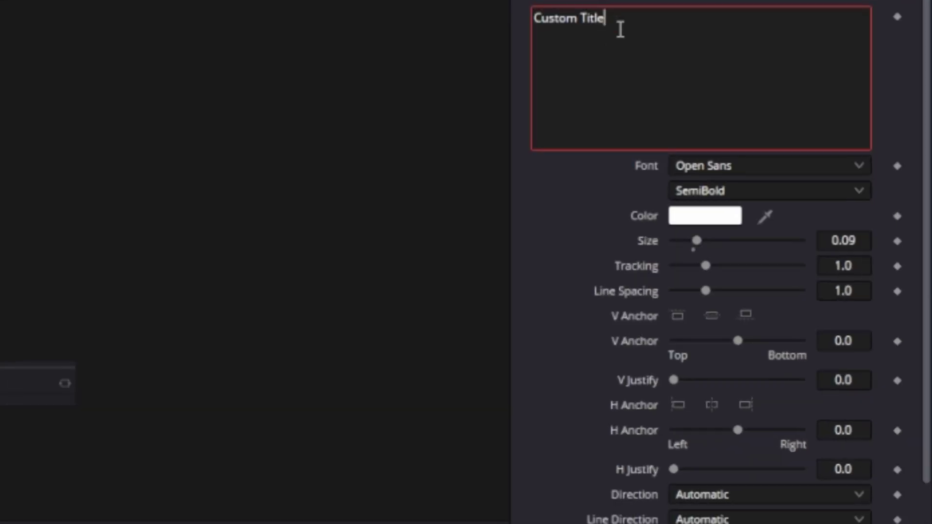
# - Enable an expression on the text of the Custom Title
pyautogui.rightClick(743, 179)
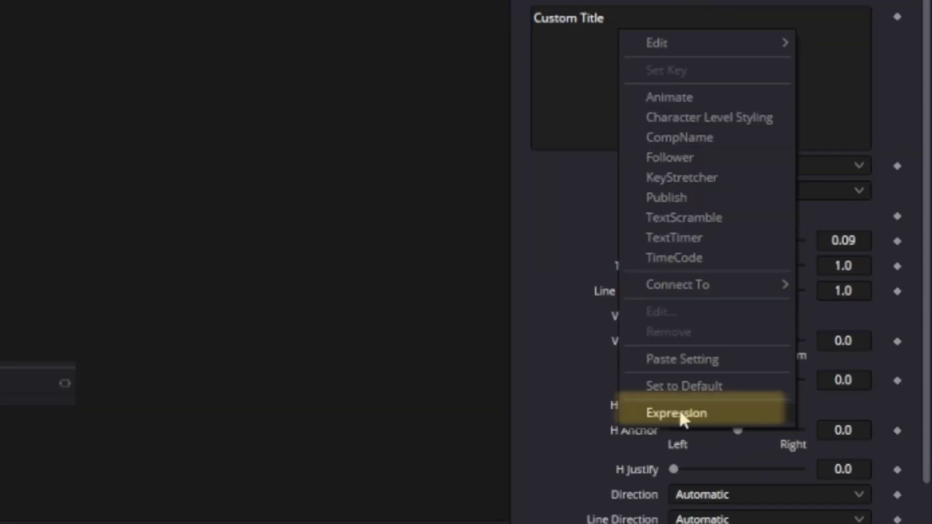
pyautogui.click(703, 417)
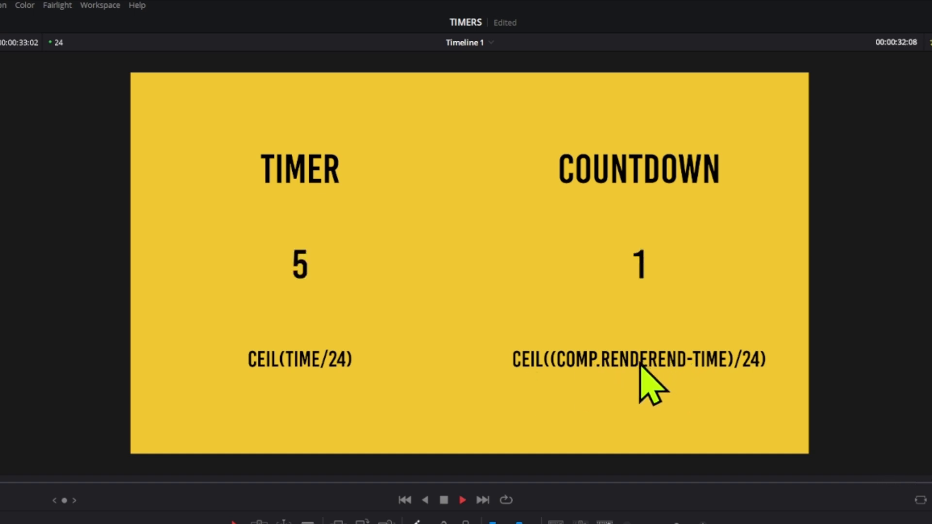
# - Stop playback and examine frame by frame when the timer and countdown numbers change during the clips' first second
pyautogui.press('space')
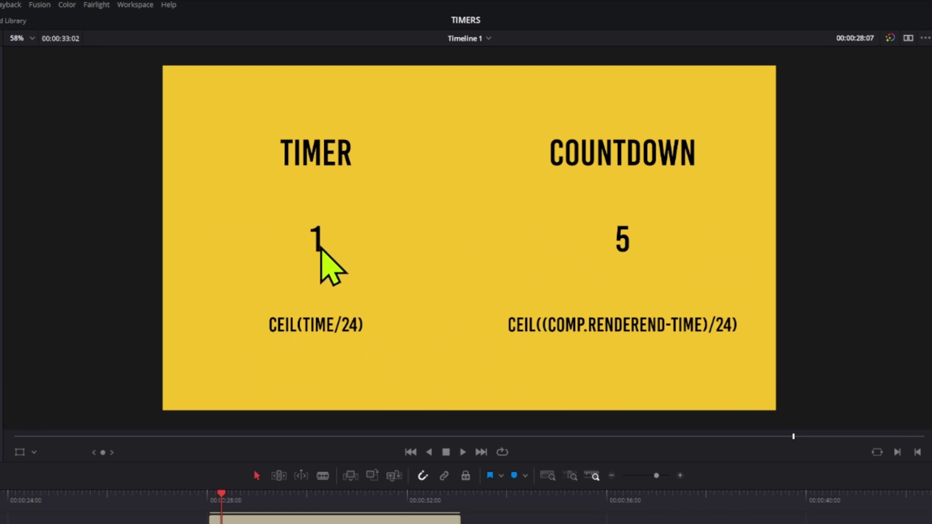
pyautogui.press('Up')
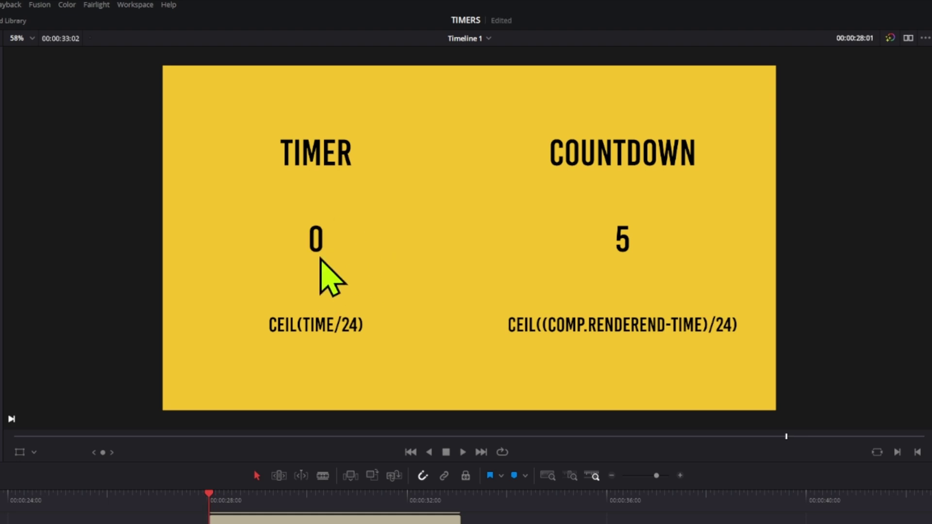
pyautogui.press('Right')
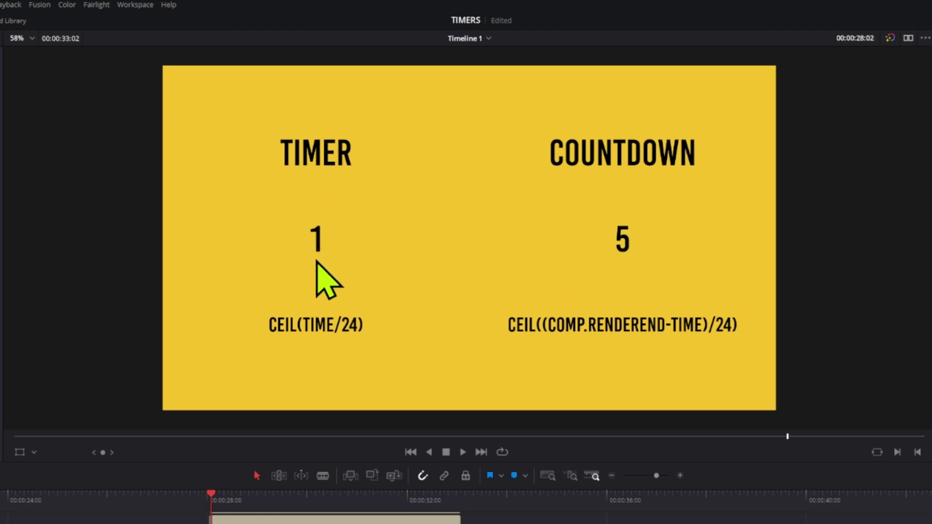
pyautogui.press('Left')
pyautogui.hotkey('shift', 'Right')
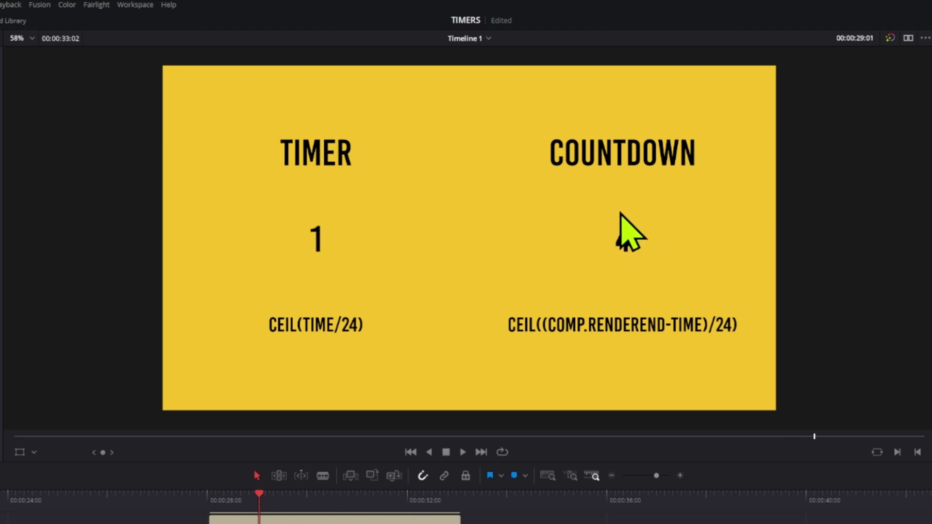
pyautogui.press('Left')
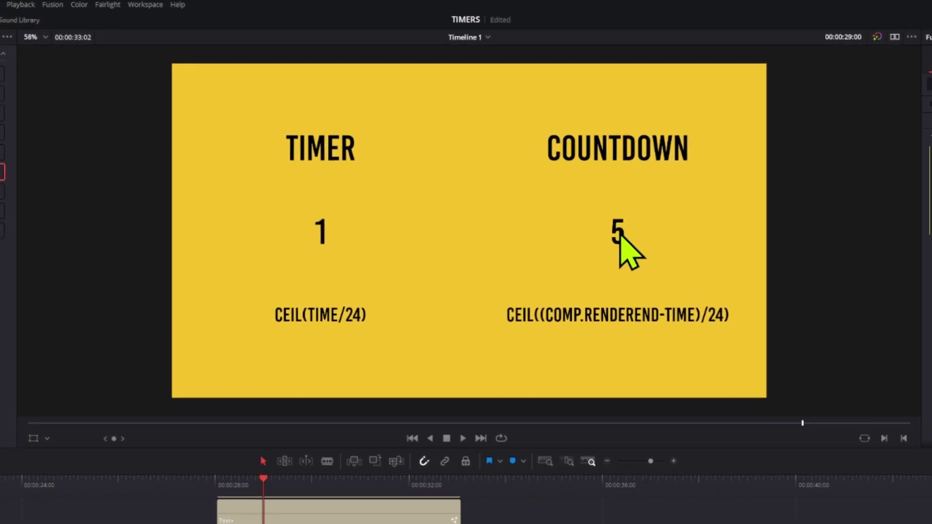
pyautogui.press('Right')
# - Examine frame by frame how the timer and countdown numbers behave near the end of the clips
pyautogui.click(451, 473)
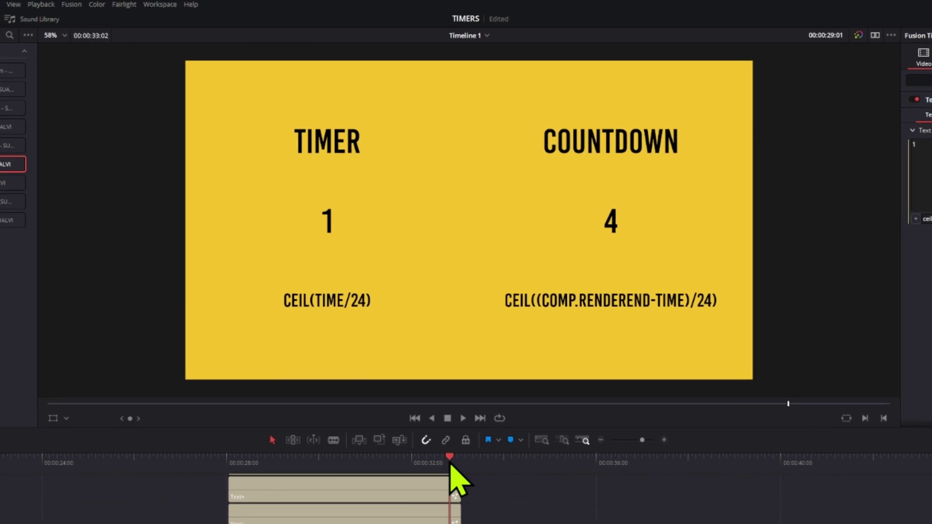
pyautogui.press('Right')
pyautogui.press('Right')
pyautogui.press('Right')
pyautogui.press('Right')
pyautogui.press('Right')
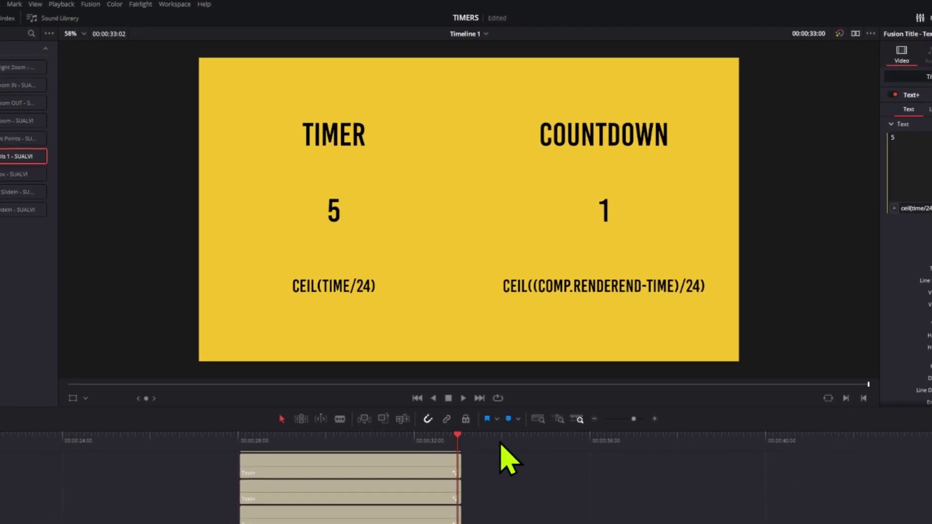
pyautogui.press('Left')
pyautogui.press('Left')
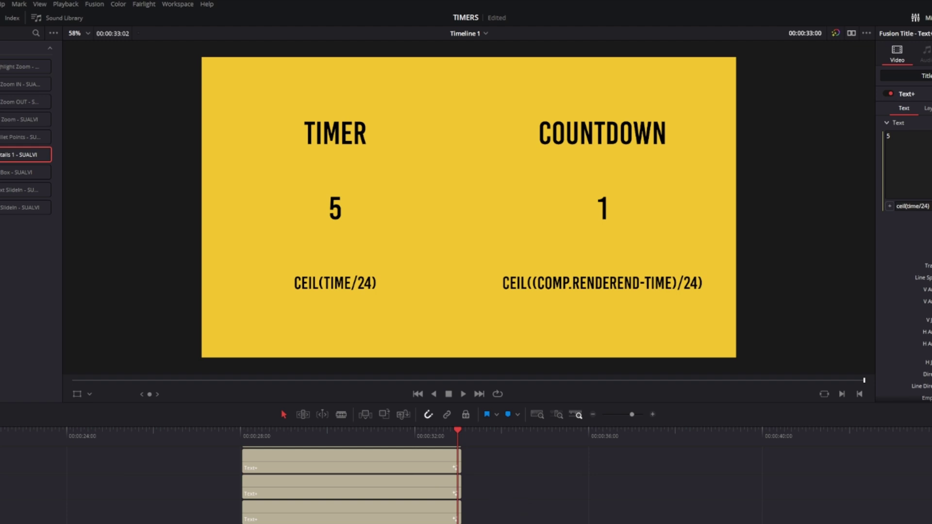
pyautogui.press('Right')
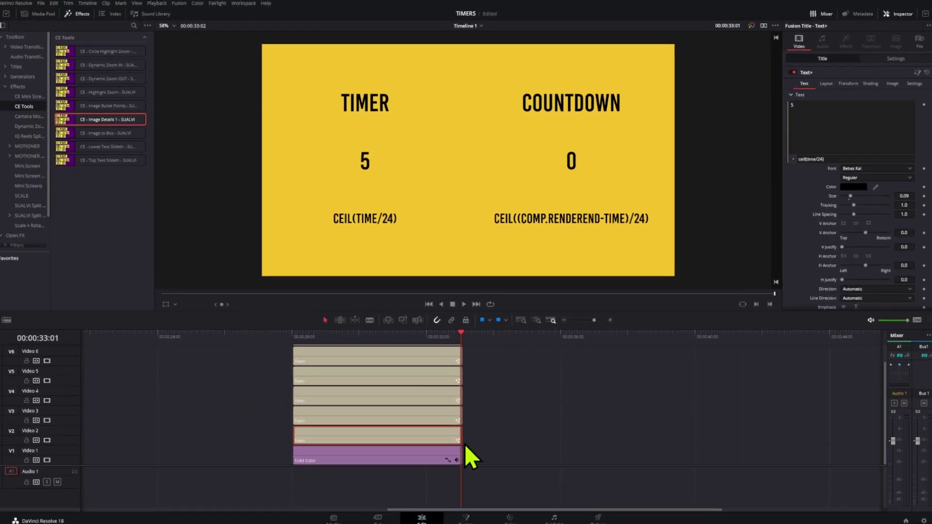
pyautogui.press('Left')
pyautogui.press('Left')
pyautogui.press('Left')
pyautogui.press('Left')
pyautogui.press('Left')
pyautogui.press('Left')
pyautogui.press('Left')
pyautogui.press('Left')
pyautogui.press('Left')
pyautogui.press('Left')
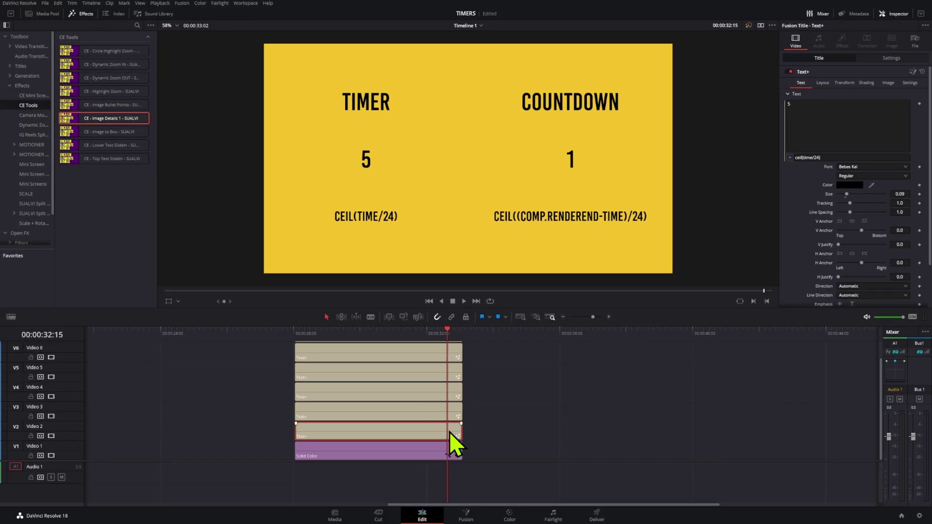
# - Try replacing ceil with floor in the countdown text's expression, making it floor((comp.RenderEnd-time)/24), and check from the clip's start
pyautogui.press('Up')
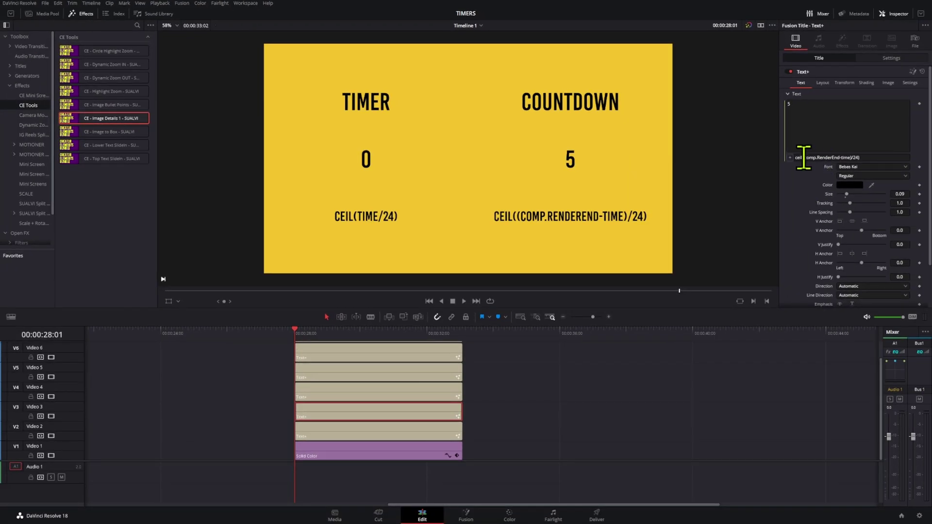
pyautogui.write('floor')
pyautogui.press('Return')
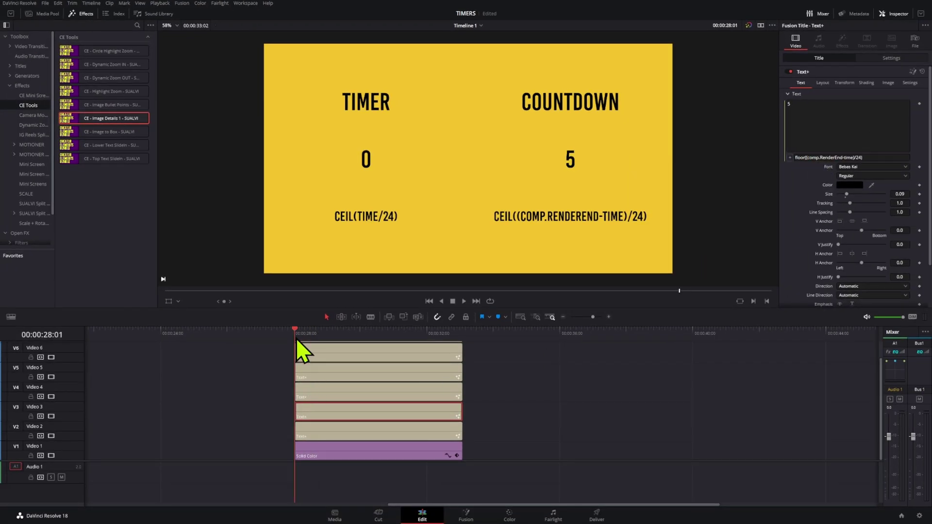
pyautogui.press('Right')
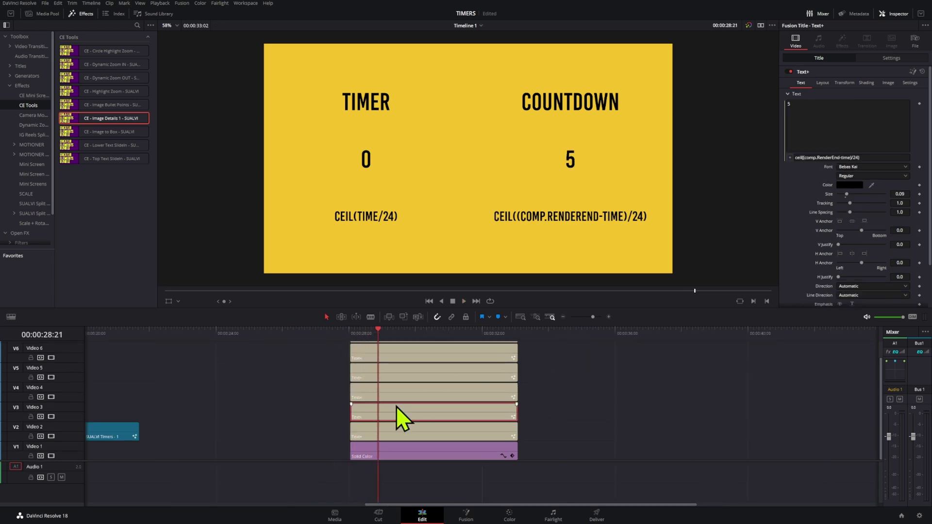
# - Change the formula label below the timer number to floor(time/24) and play the first second of the clips
pyautogui.click(352, 330)
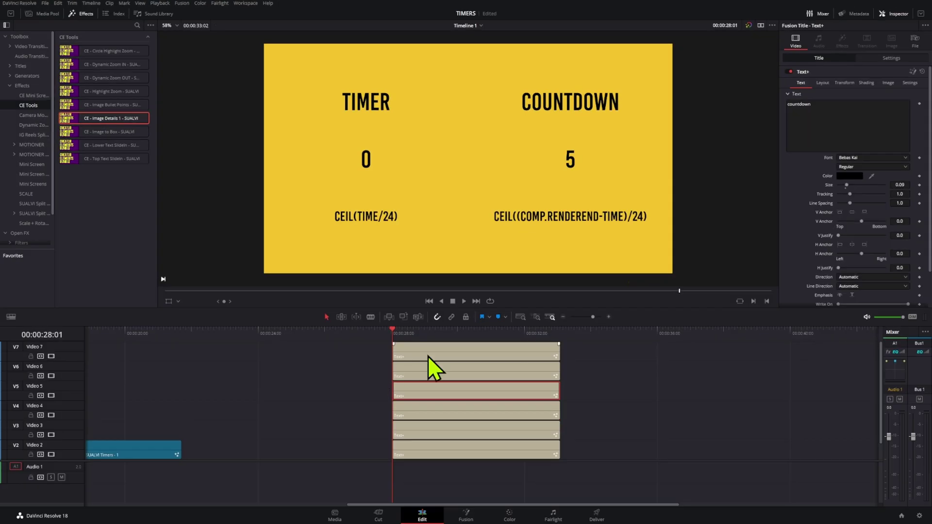
pyautogui.click(427, 358)
pyautogui.click(418, 373)
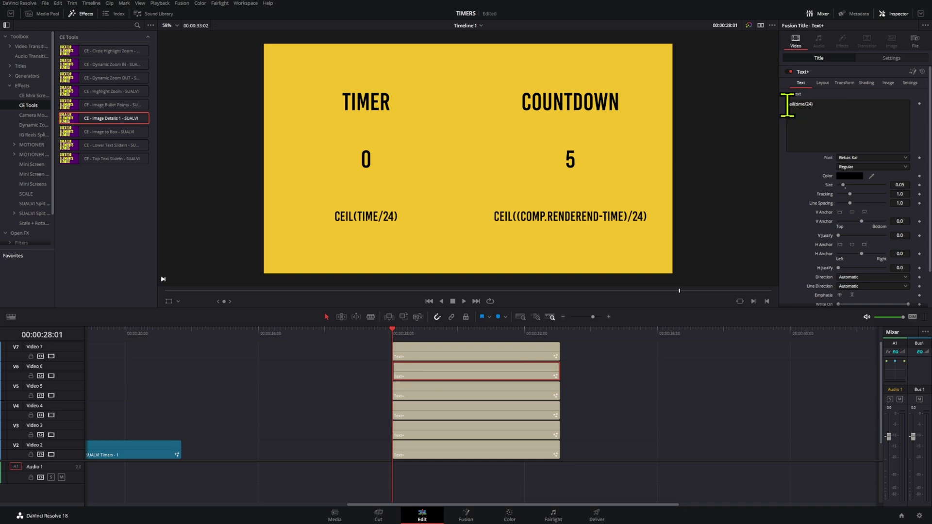
pyautogui.click(789, 103)
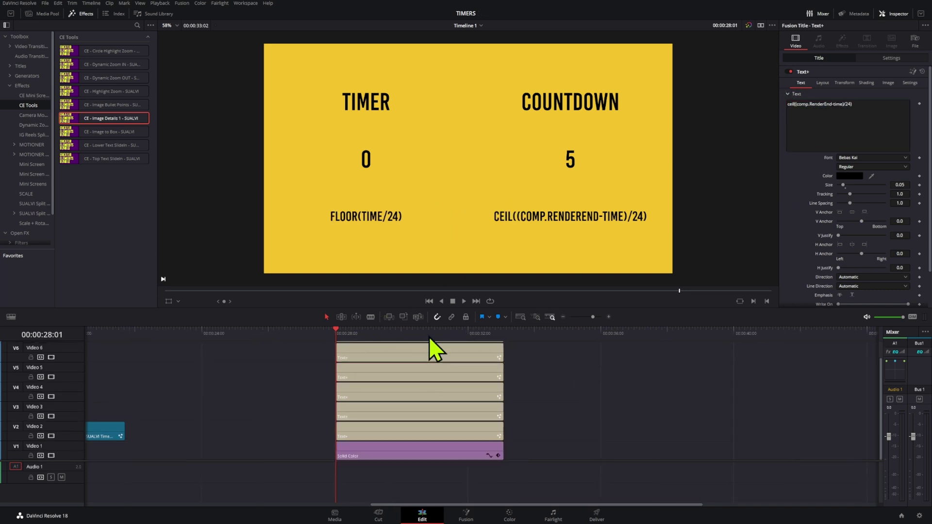
pyautogui.press('space')
pyautogui.press('space')
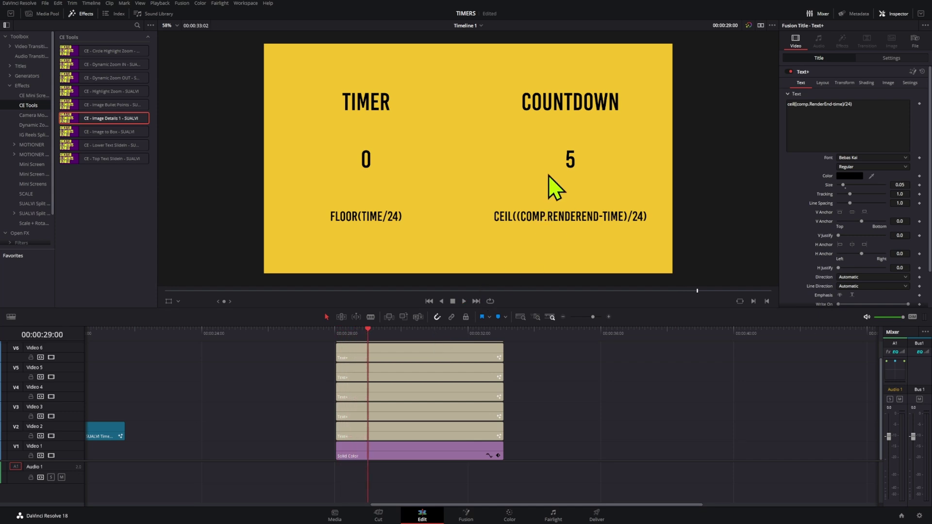
# - Play the first seconds of the clips and scrub to their end to examine the timer and countdown numbers
pyautogui.press('space')
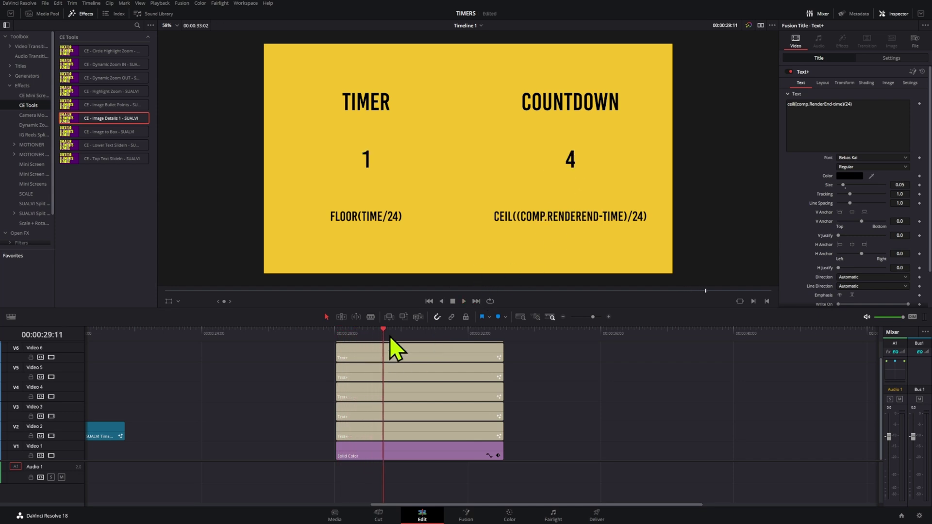
pyautogui.press('space')
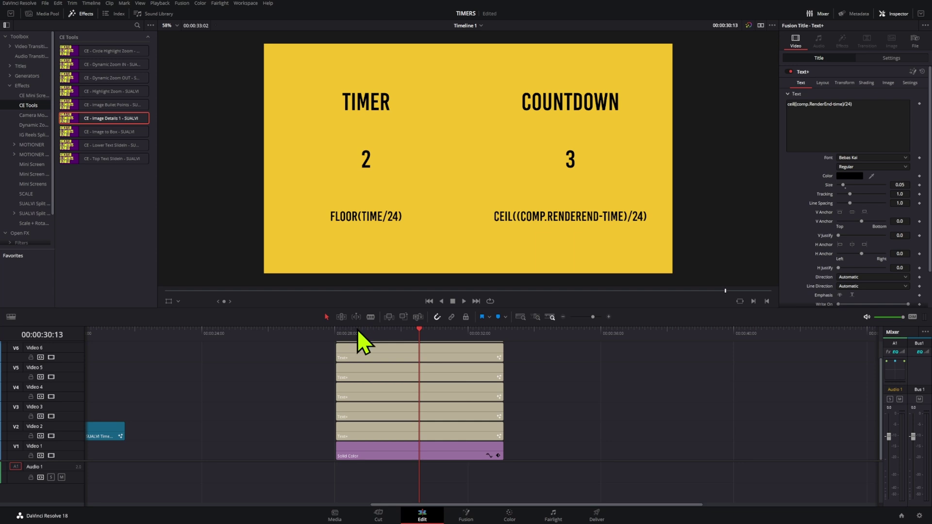
pyautogui.moveTo(359, 331); pyautogui.dragTo(507, 343)
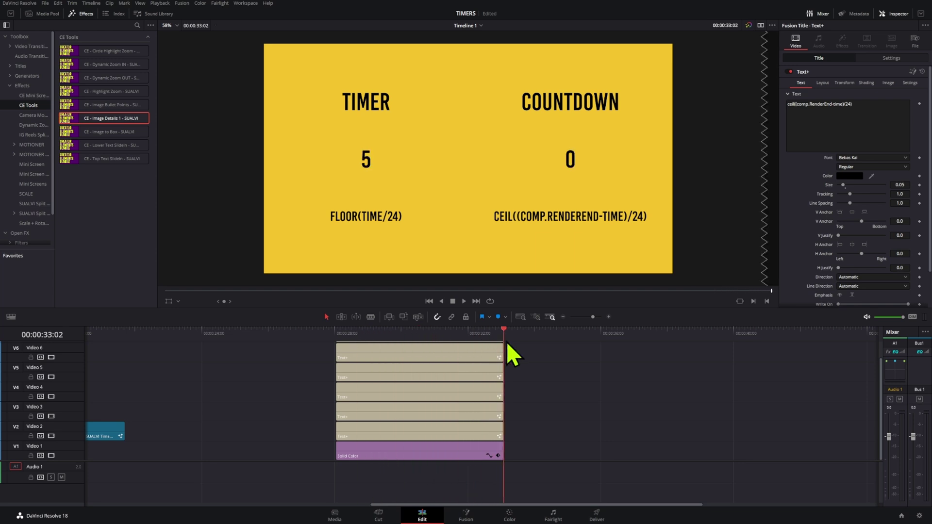
# - Try shortening the timer number's clip on Video 2 by one frame and step through the final frames
pyautogui.click(493, 432)
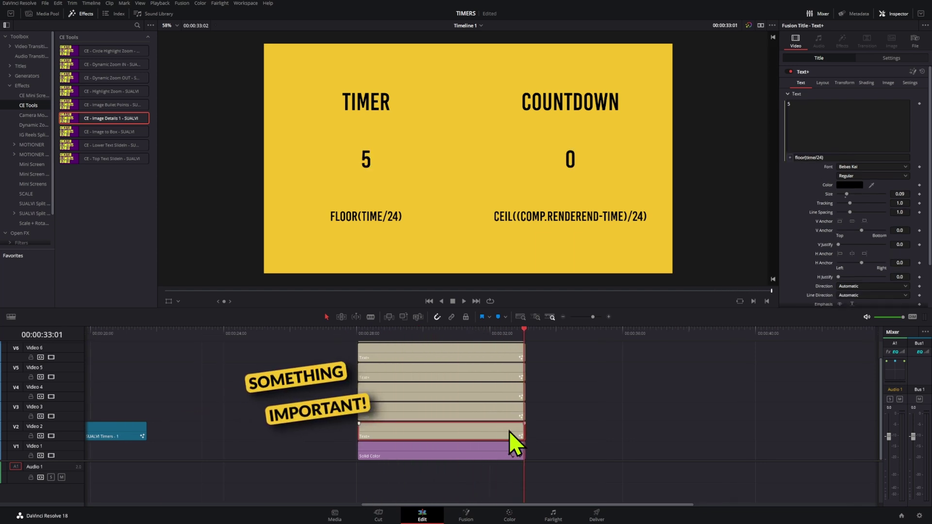
pyautogui.hotkey('ctrl', 'd')
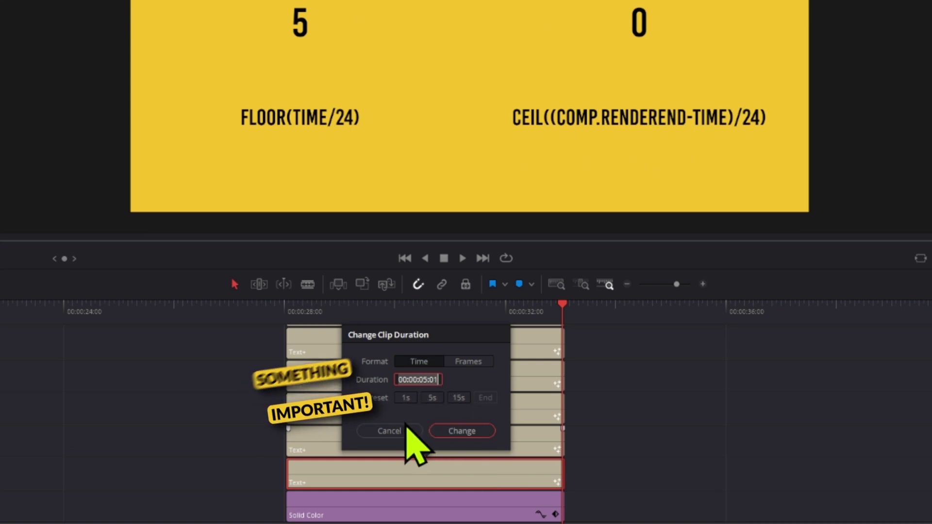
pyautogui.click(456, 430)
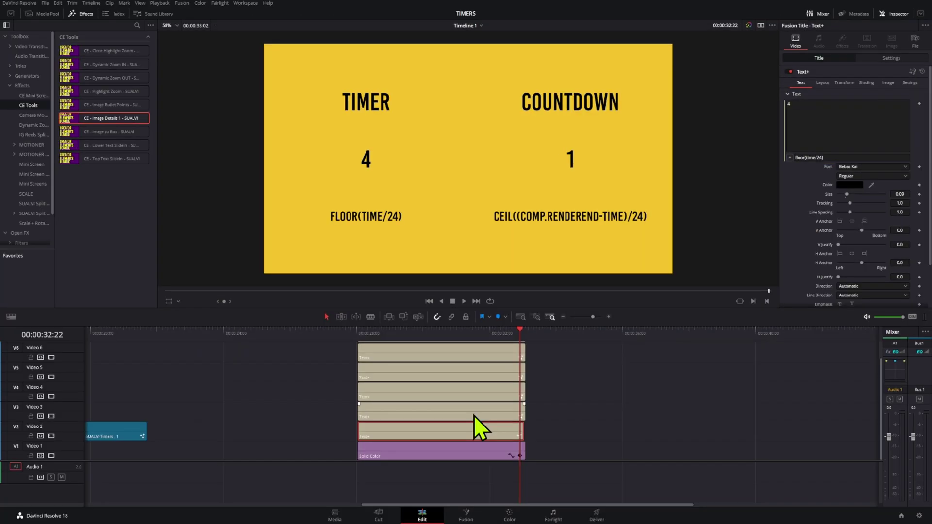
pyautogui.press('Right')
pyautogui.press('Right')
pyautogui.press('Right')
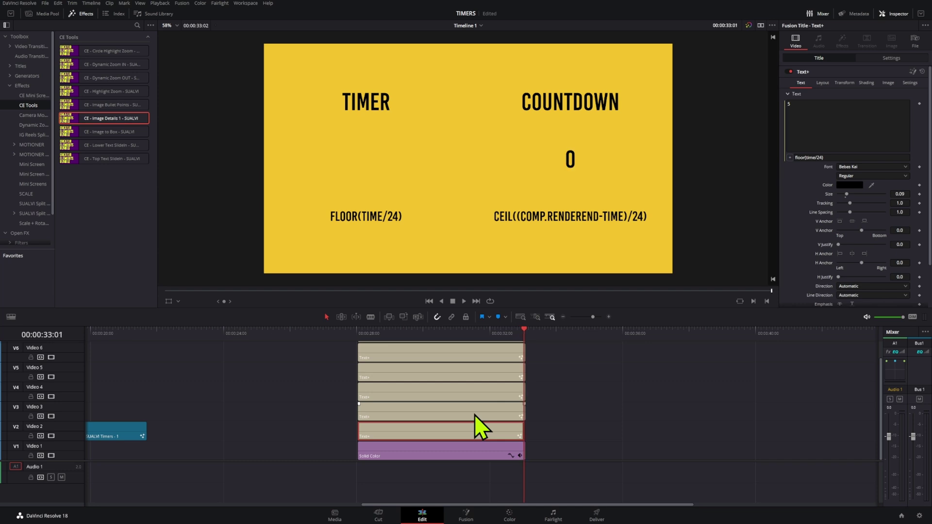
# - Set the timer number clip's duration to 00:00:05:01 and scrub back from the end of the clips
pyautogui.hotkey('ctrl', 'd')
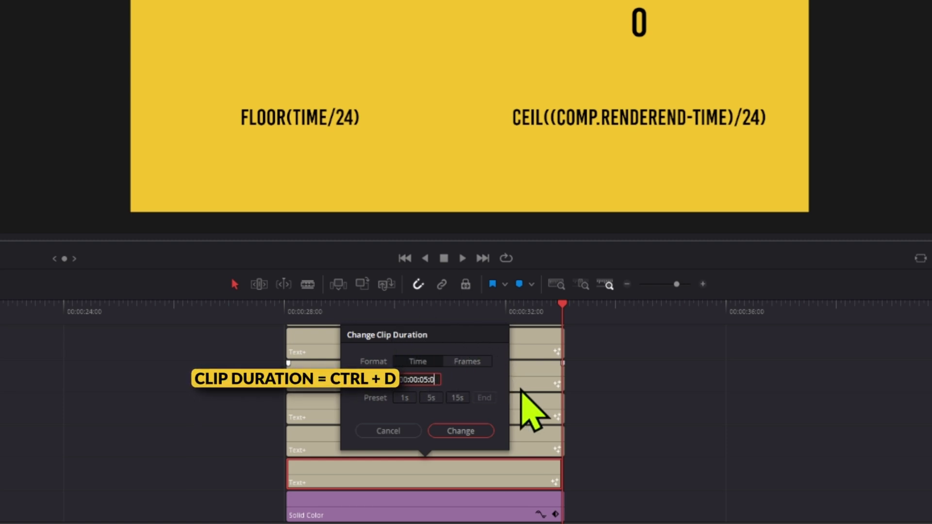
pyautogui.press('BackSpace')
pyautogui.write('1')
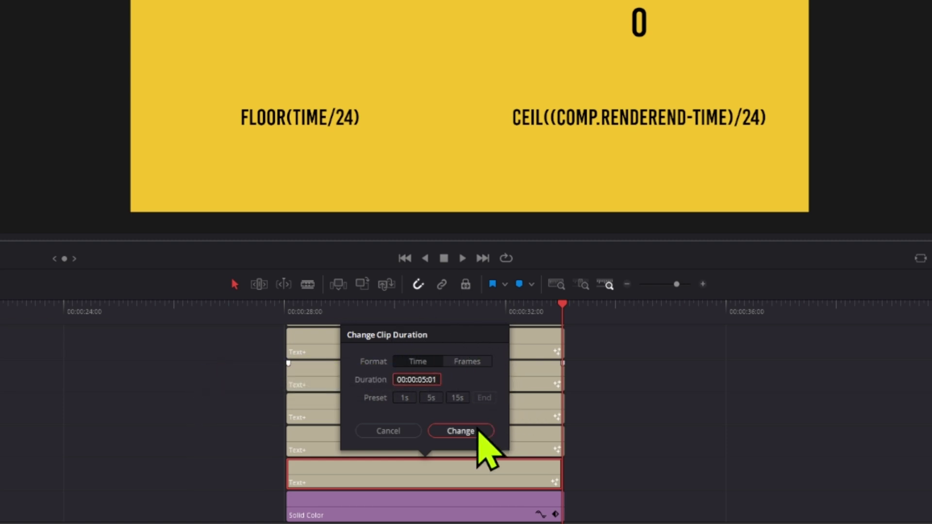
pyautogui.click(461, 431)
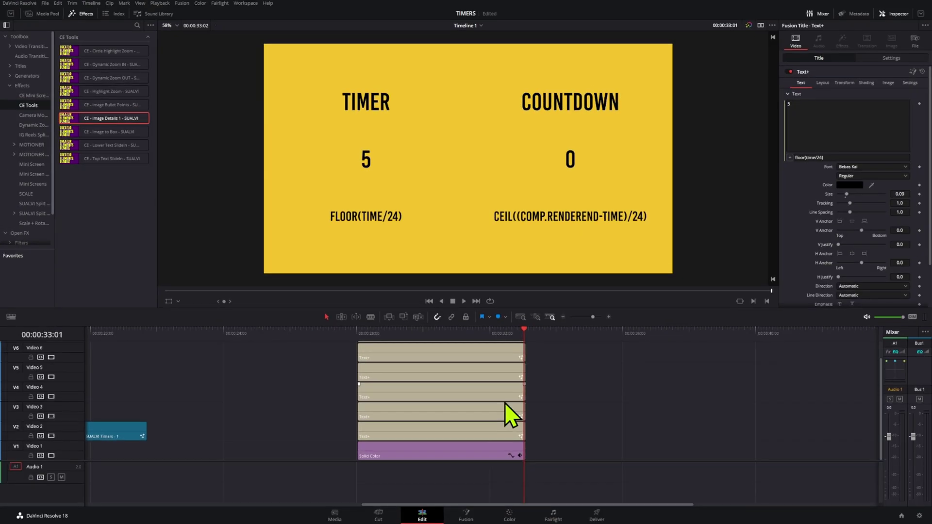
pyautogui.click(505, 404)
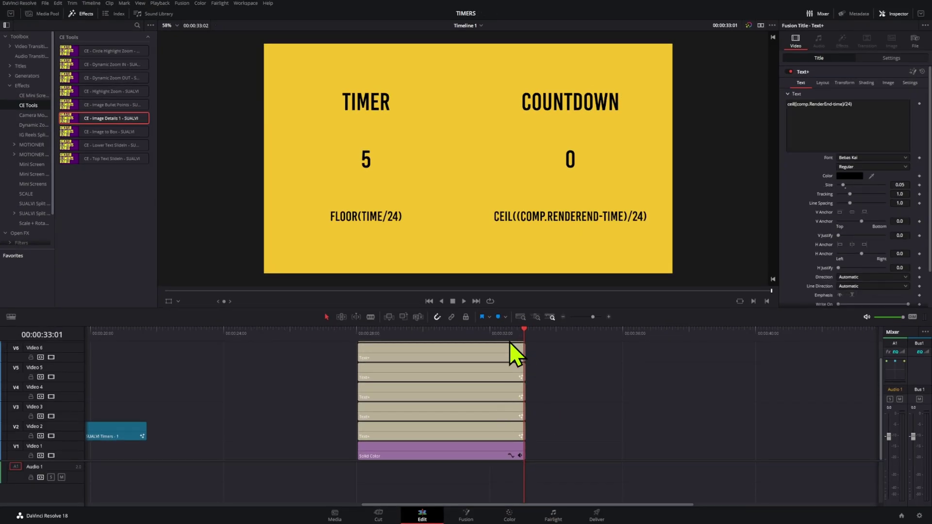
pyautogui.moveTo(520, 338); pyautogui.dragTo(369, 350)
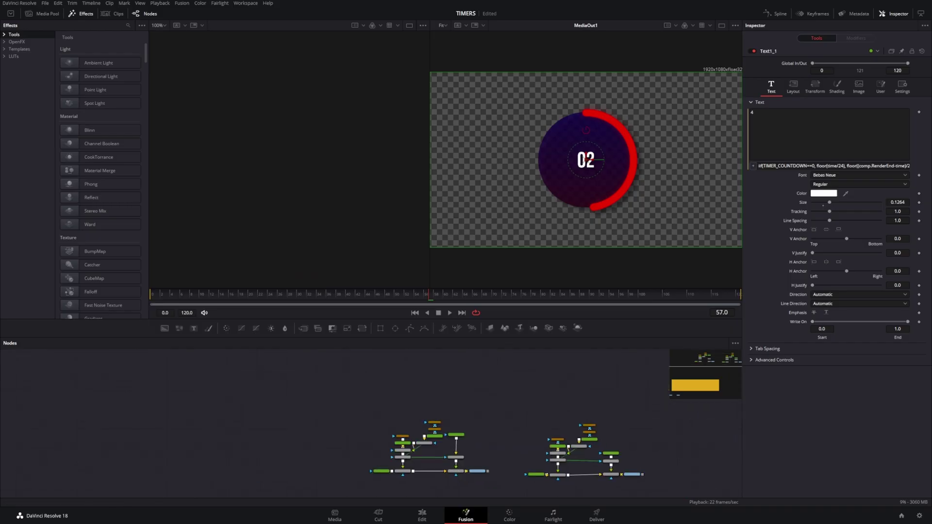
pyautogui.scroll(3, 583, 452)
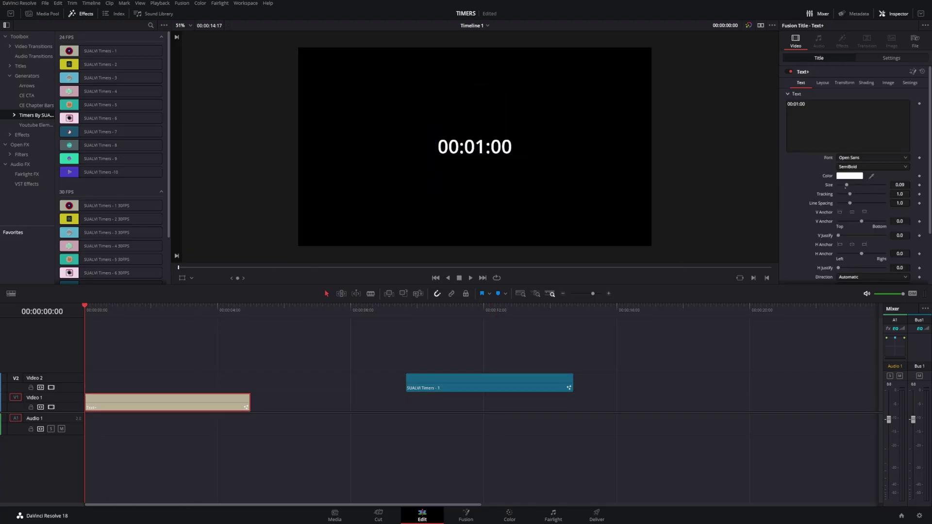
# - Apply the TimeCode modifier to the Text+ title's text and limit it in Fusion to minutes and seconds
pyautogui.rightClick(846, 136)
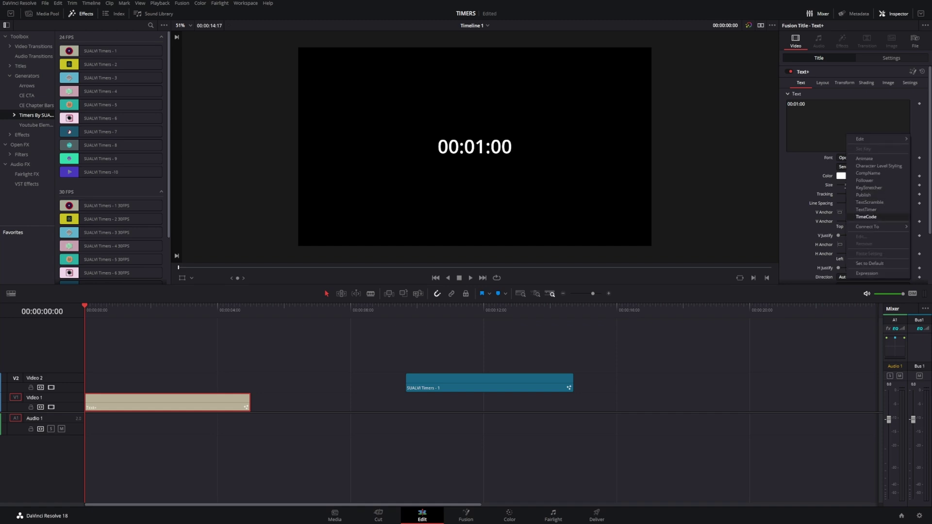
pyautogui.click(867, 217)
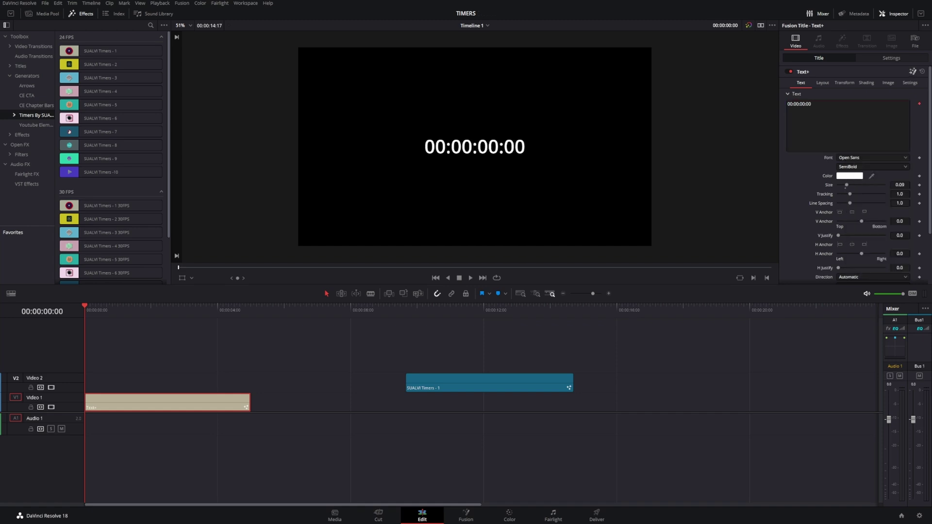
pyautogui.hotkey('shift', '5')
pyautogui.click(855, 38)
pyautogui.click(814, 82)
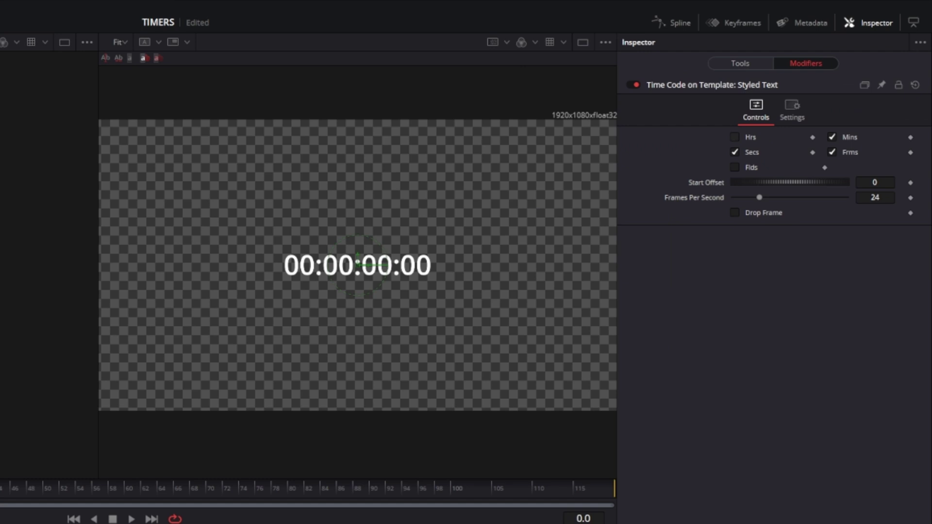
pyautogui.click(872, 91)
pyautogui.click(740, 63)
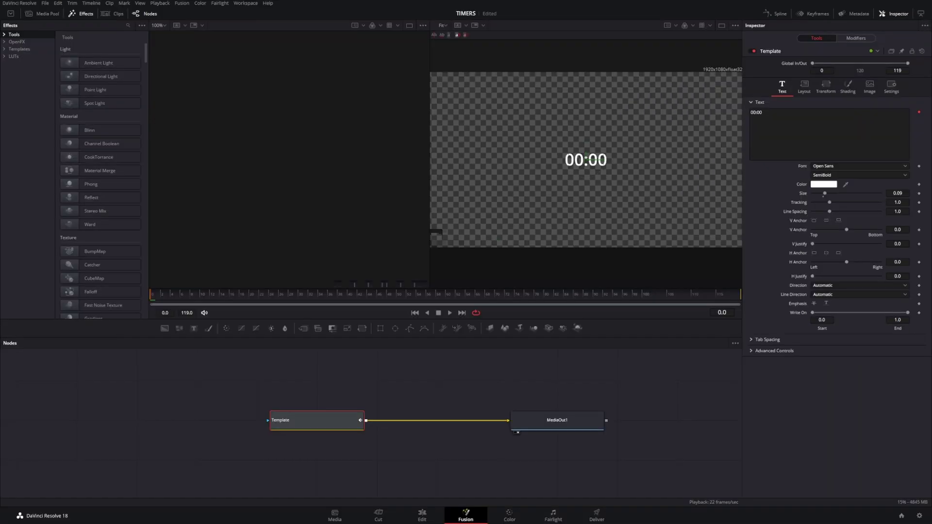
# - Merge a Background node with the Template text node and mask it with an open zigzag polygon across the digits
pyautogui.moveTo(317, 420); pyautogui.dragTo(102, 408)
pyautogui.hotkey('shift', 'space')
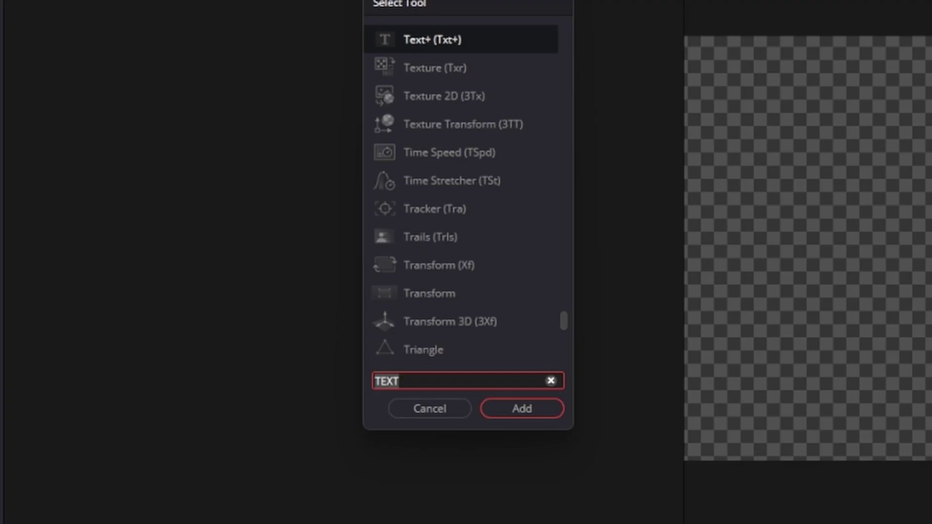
pyautogui.write('bac')
pyautogui.press('Return')
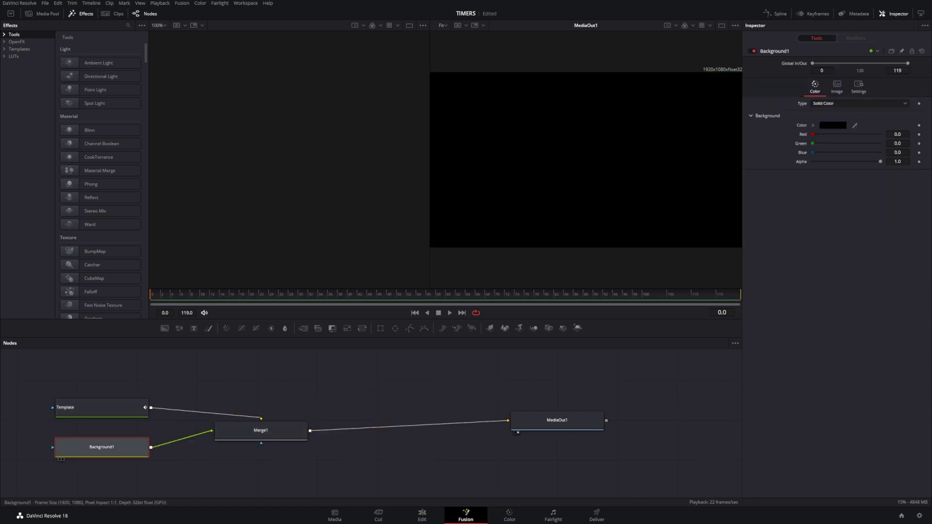
pyautogui.click(410, 328)
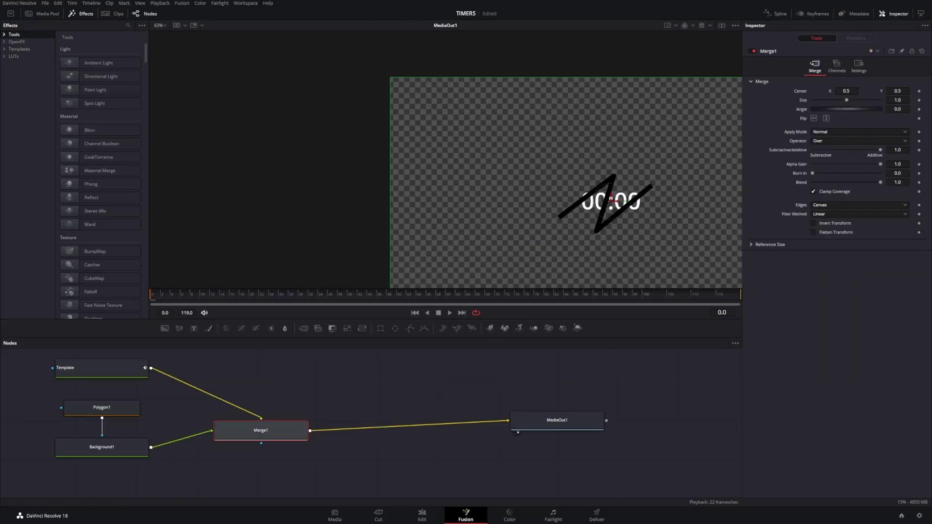
# - Swap the foreground and background of Merge1 so the time digits sit above the zigzag line
pyautogui.moveTo(262, 433); pyautogui.dragTo(291, 437)
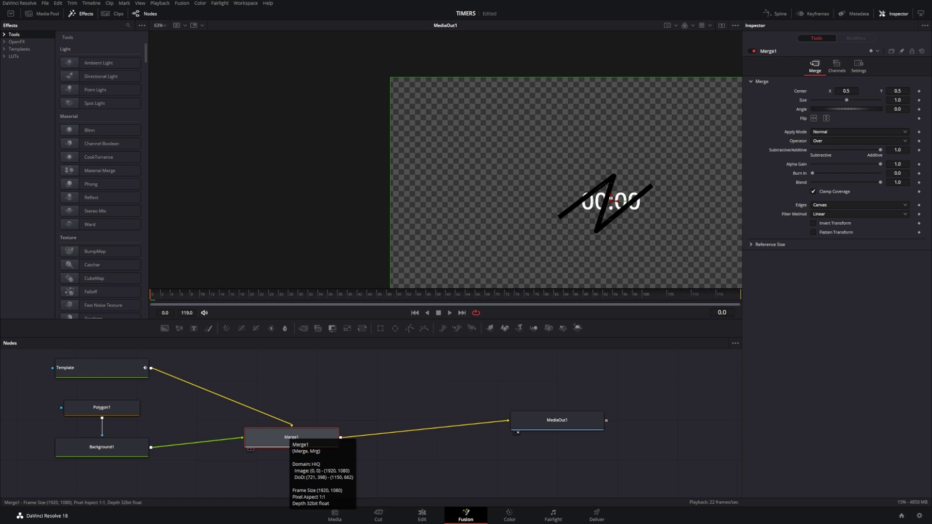
pyautogui.hotkey('ctrl', 't')
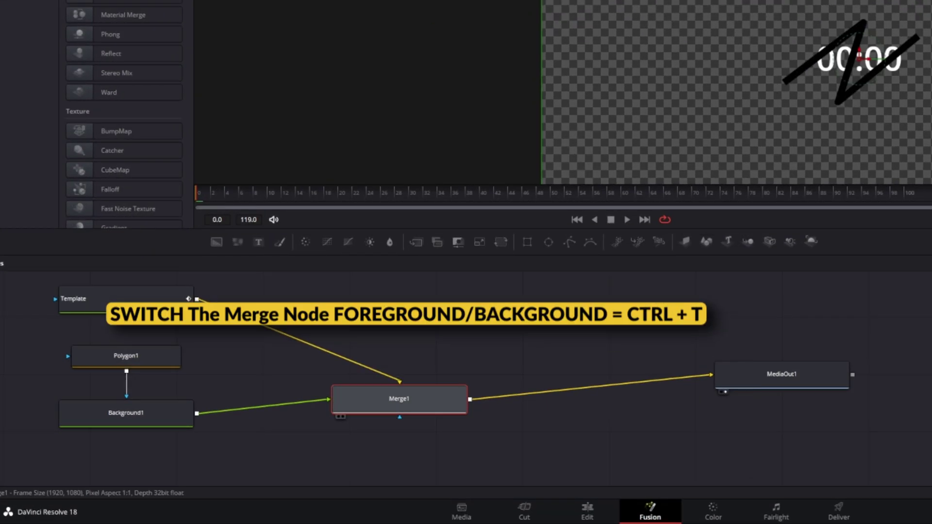
pyautogui.hotkey('ctrl', 't')
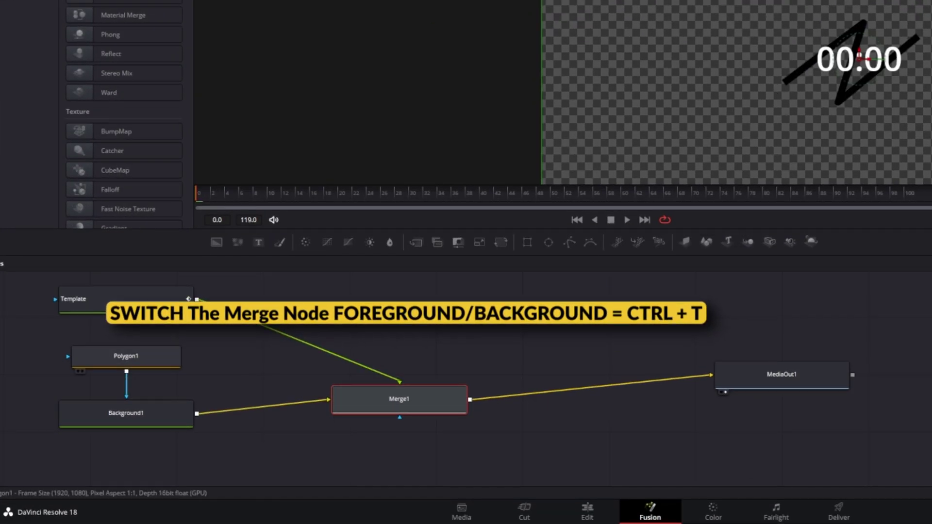
# - Give the Polygon1 line rounded ends and drive its Length with a modifier
pyautogui.click(125, 356)
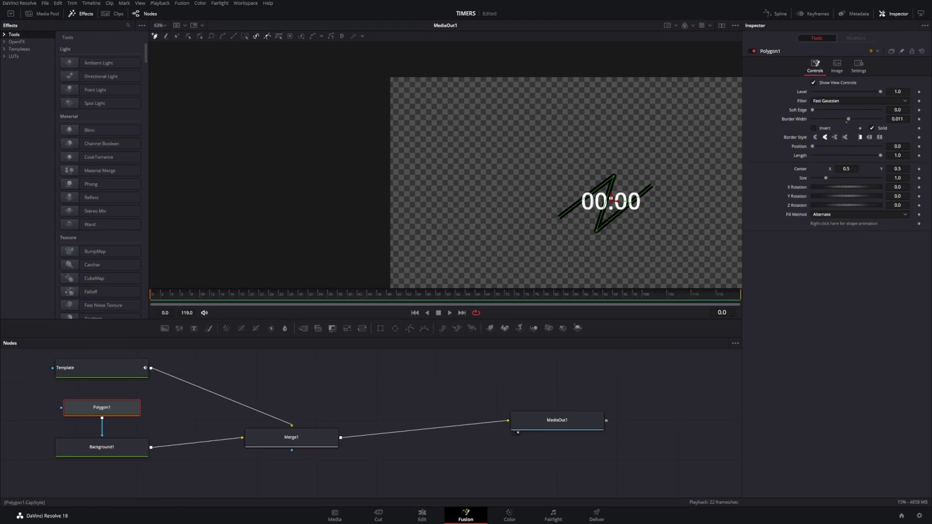
pyautogui.click(869, 137)
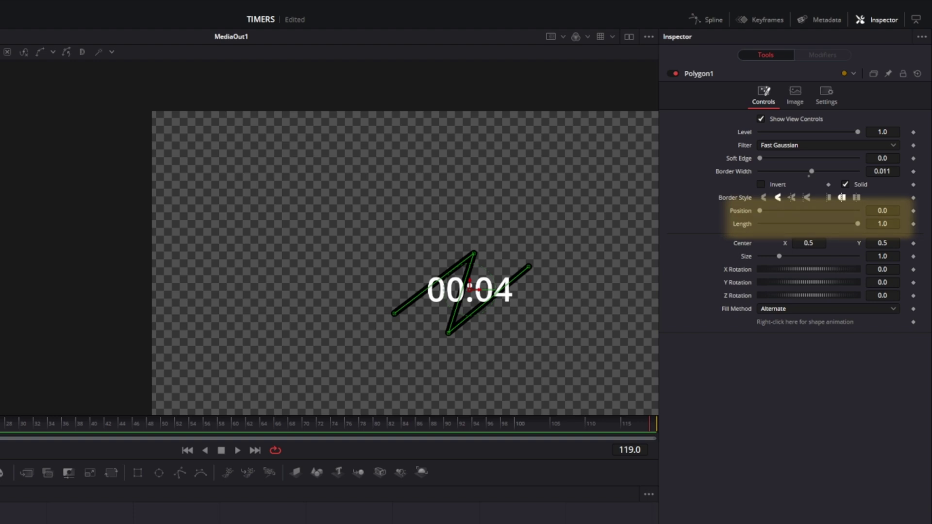
pyautogui.moveTo(844, 224)
pyautogui.mouseDown()
pyautogui.moveTo(797, 224)
pyautogui.moveTo(858, 224)
pyautogui.mouseUp()
pyautogui.rightClick(743, 224)
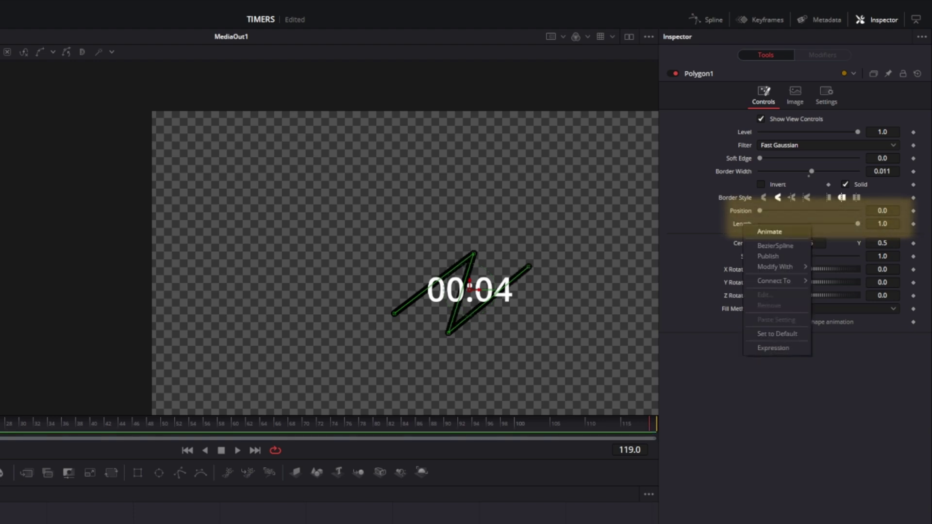
pyautogui.moveTo(776, 267)
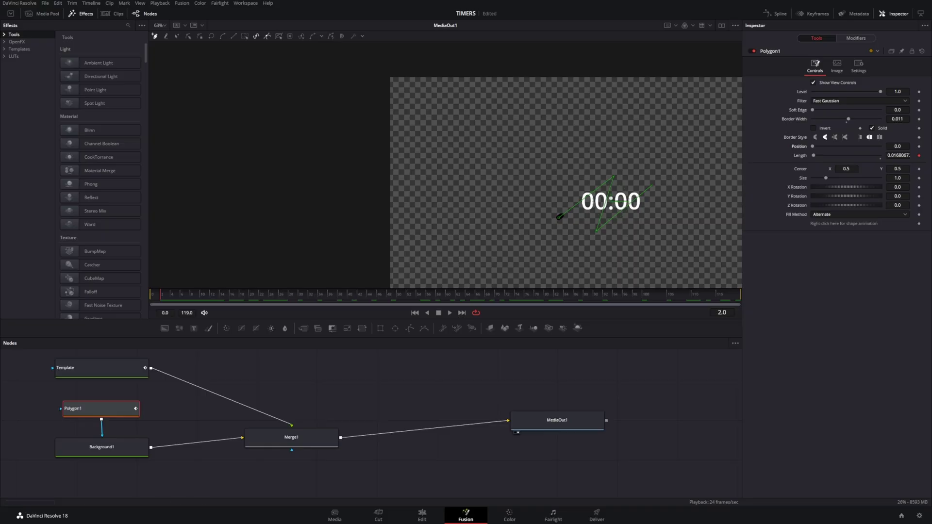
# - Apply a modifier to the Position parameter of Polygon1
pyautogui.rightClick(795, 155)
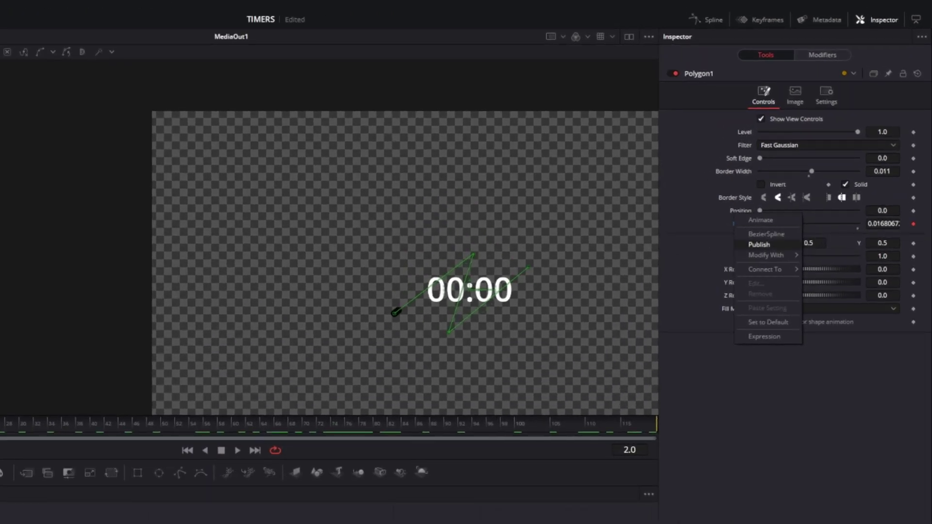
pyautogui.moveTo(766, 255)
pyautogui.click(834, 255)
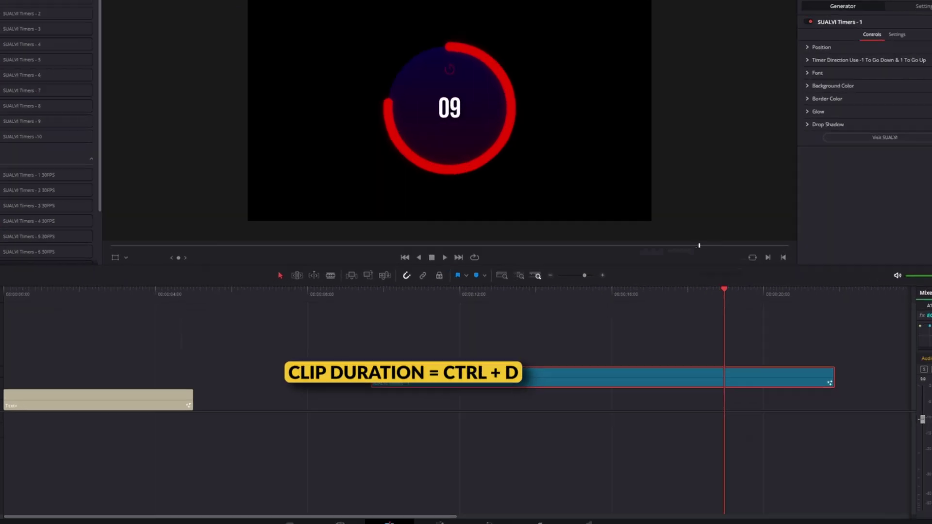
# - Set the SUALVI Timers - 1 clip's duration to 00:00:12:00 and its timer direction Speed to -1.0
pyautogui.hotkey('ctrl', 'd')
pyautogui.click(582, 269)
pyautogui.press('Right')
pyautogui.press('Right')
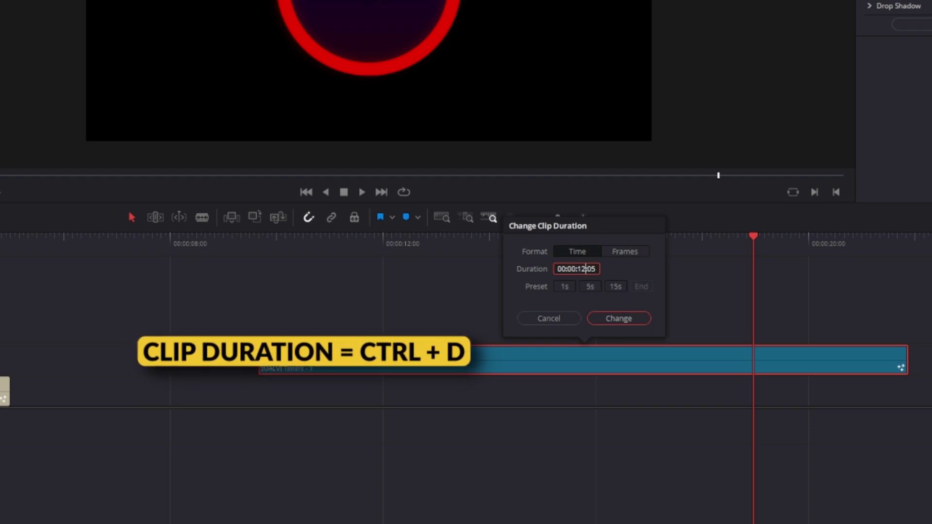
pyautogui.press('Right')
pyautogui.press('BackSpace')
pyautogui.write('0')
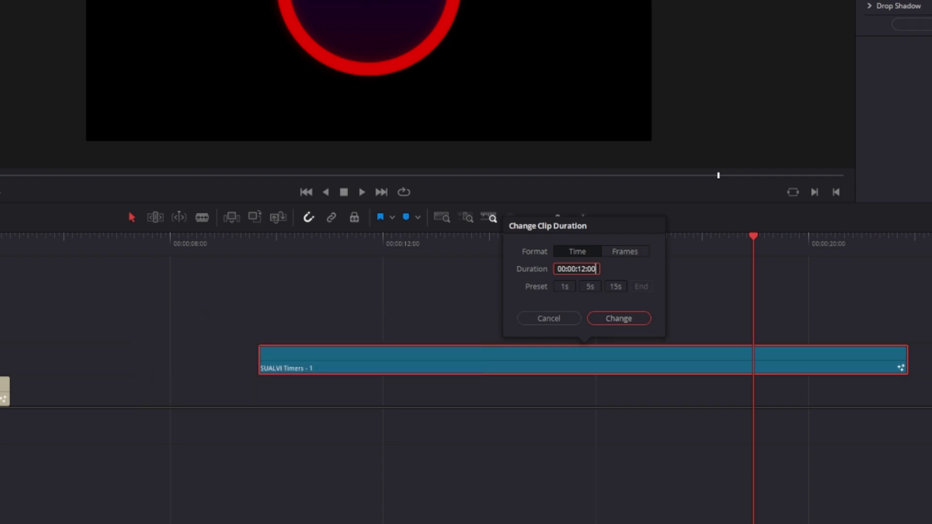
pyautogui.press('Return')
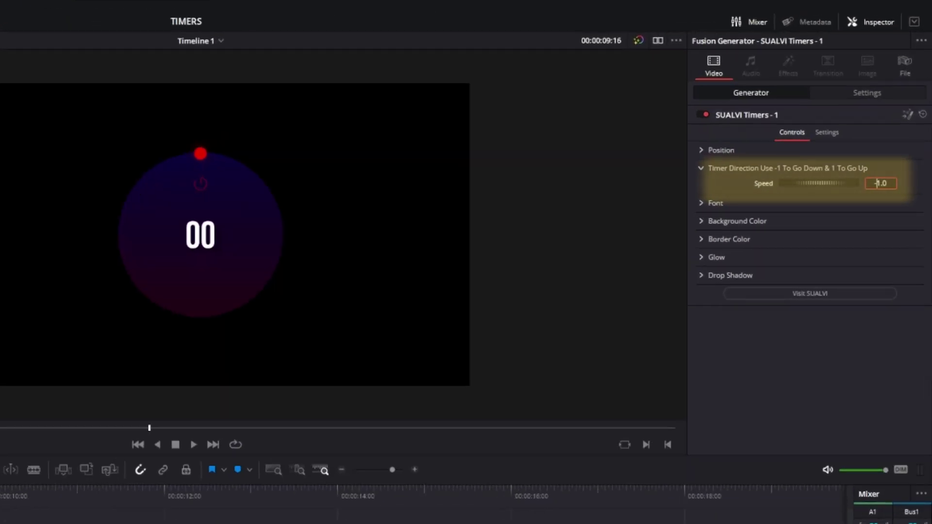
pyautogui.press('Return')
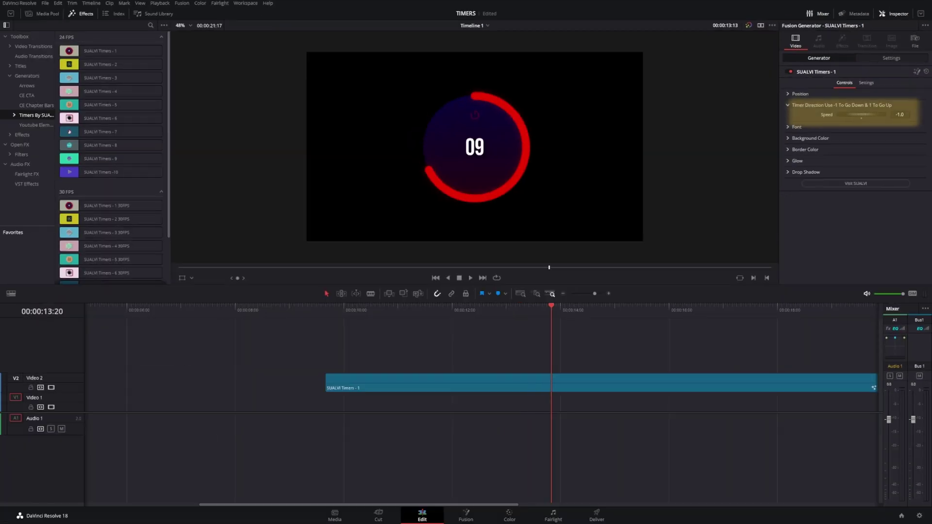
pyautogui.hscroll(2, 482, 403)
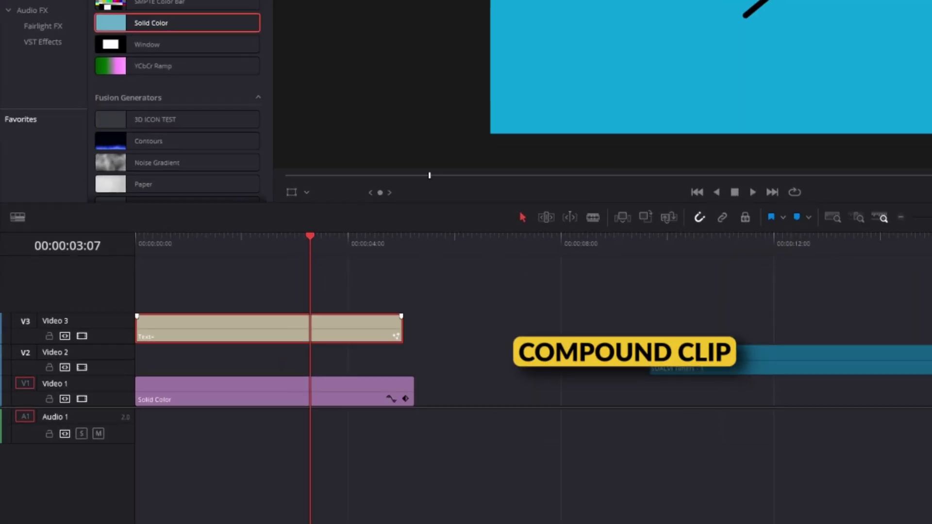
# - Convert the Text+ clip on Video 3 into a new compound clip named COUNTDOWN
pyautogui.rightClick(315, 323)
pyautogui.click(368, 331)
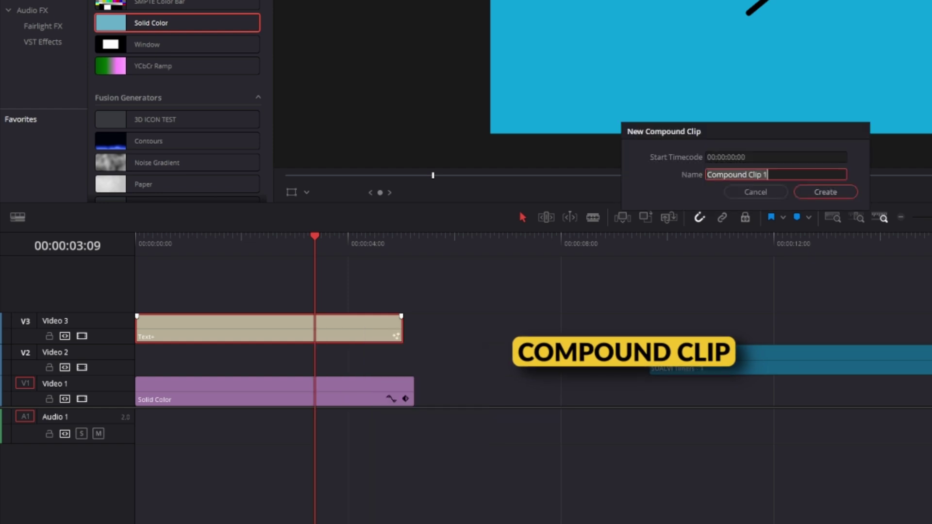
pyautogui.write('COUNTR')
pyautogui.press('BackSpace')
pyautogui.write('DOWN')
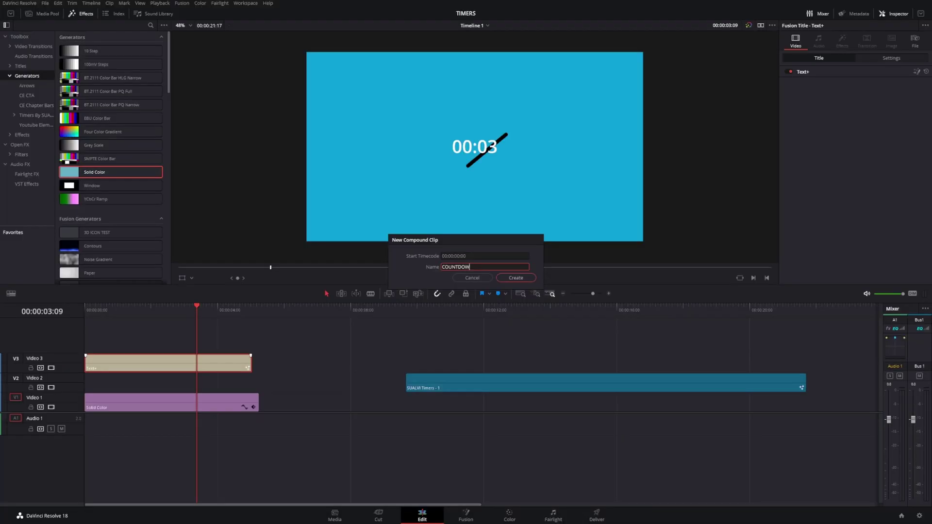
pyautogui.press('Return')
# - Reverse the COUNTDOWN clip's speed to -100% and play the timeline from 00:00:00:00 to check the countdown
pyautogui.press('r')
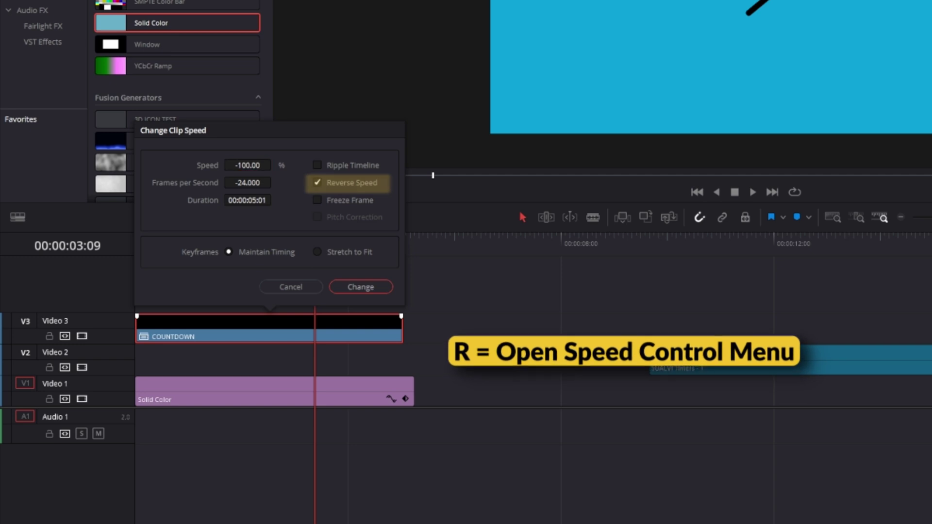
pyautogui.press('Return')
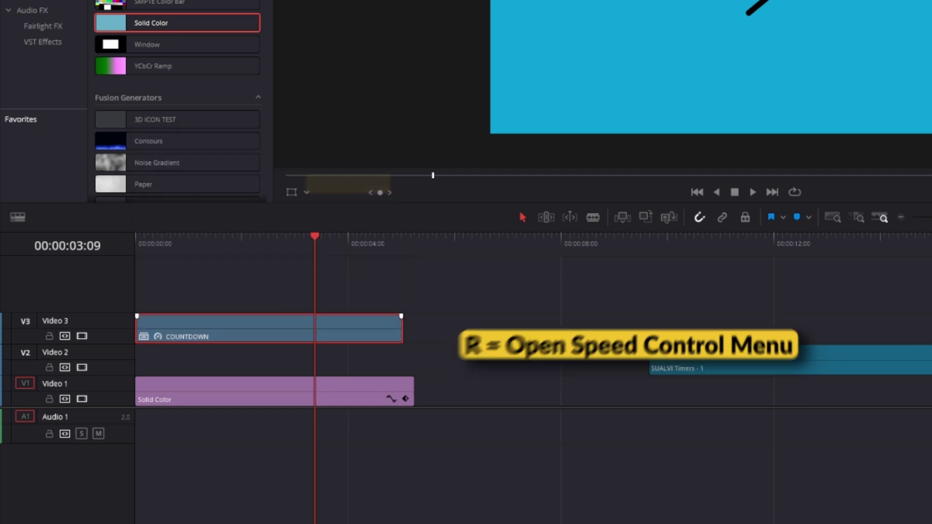
pyautogui.moveTo(314, 237); pyautogui.dragTo(136, 237)
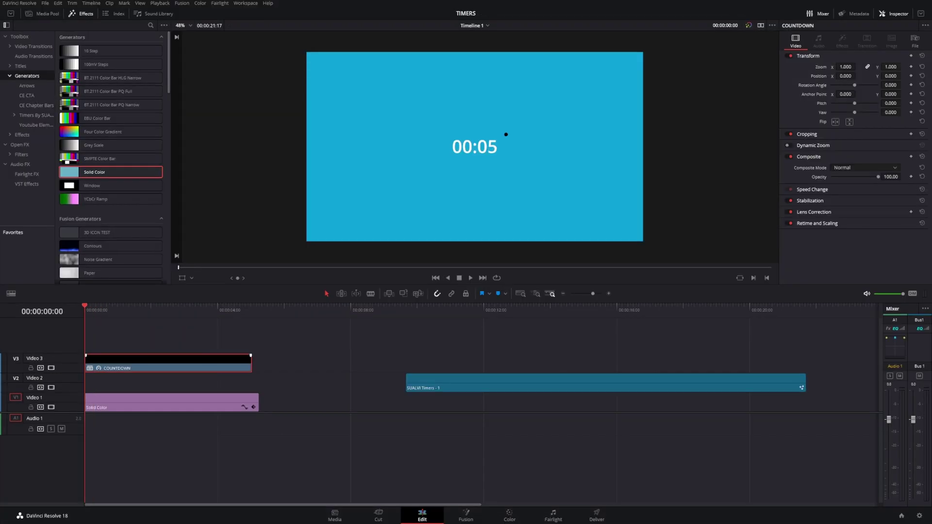
pyautogui.press('space')
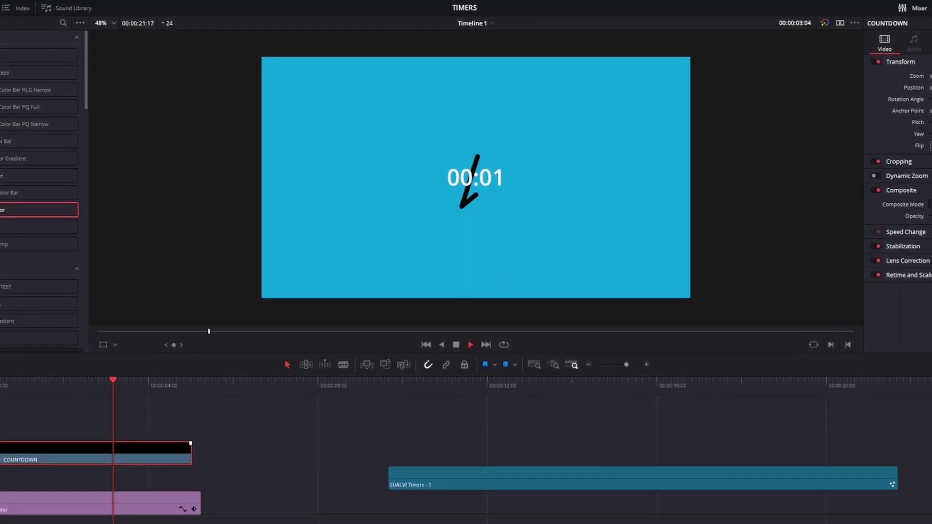
pyautogui.press('space')
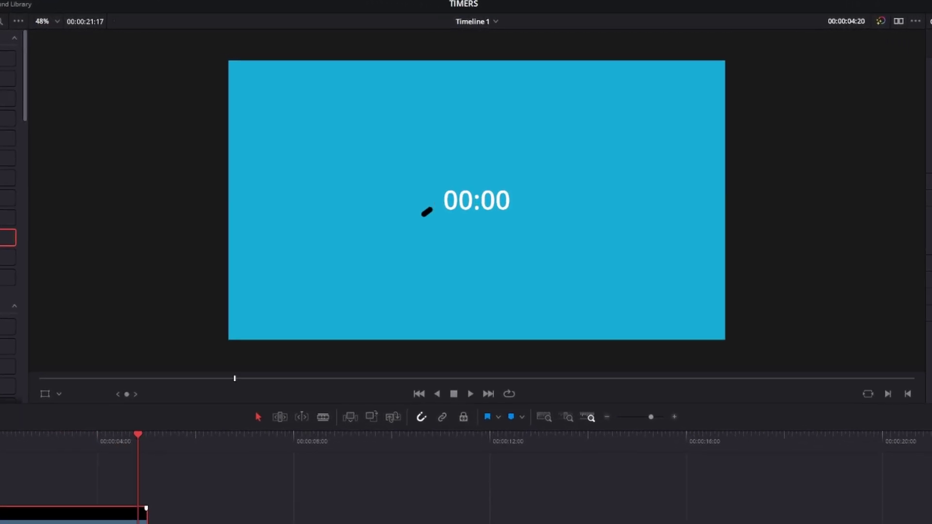